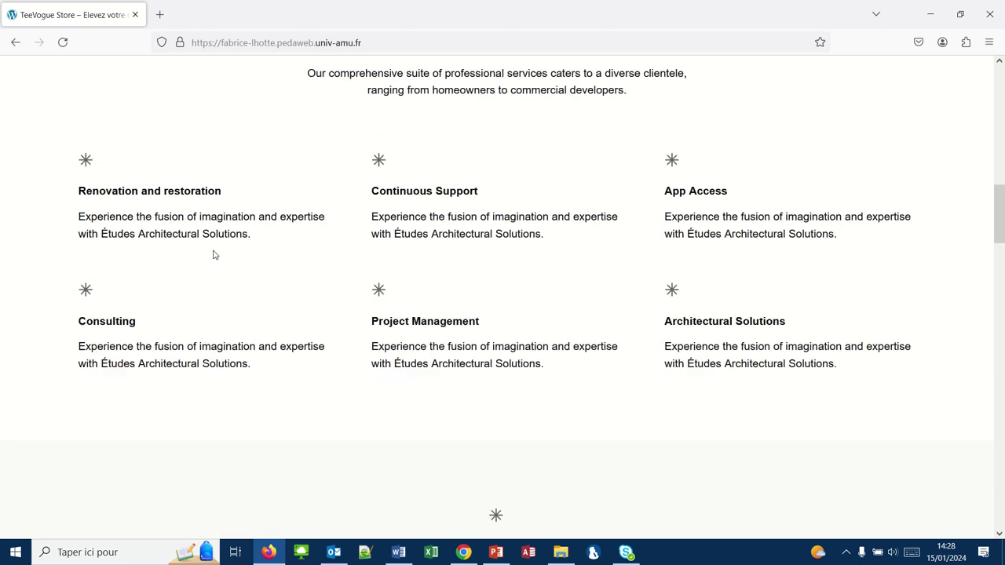
Examine the TeeVogue Store home page down to the article list under "Watch, Read, Listen".
scroll(212, 255, "down", 3)
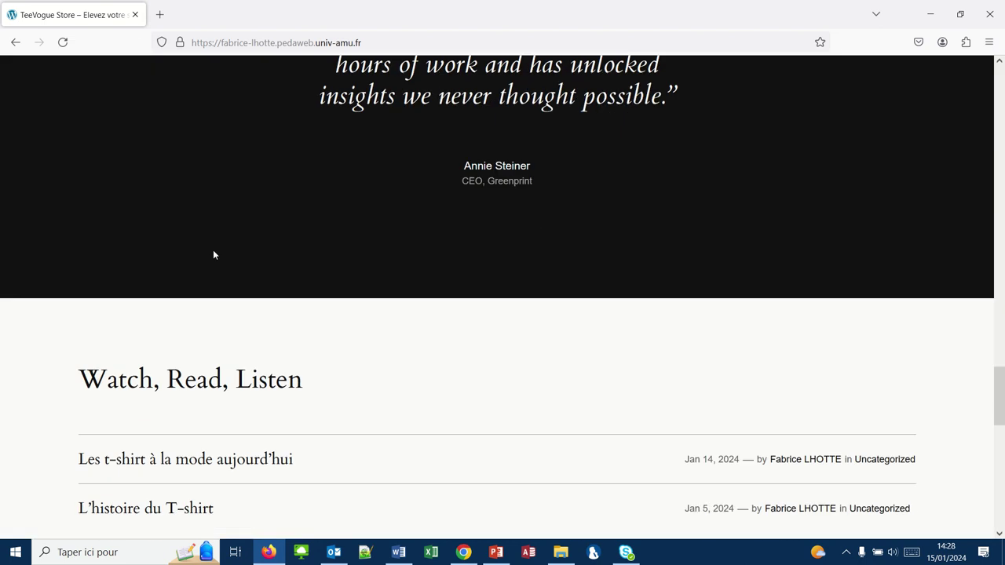
scroll(212, 254, "up", 3)
scroll(212, 254, "down", 2)
scroll(212, 254, "down", 3)
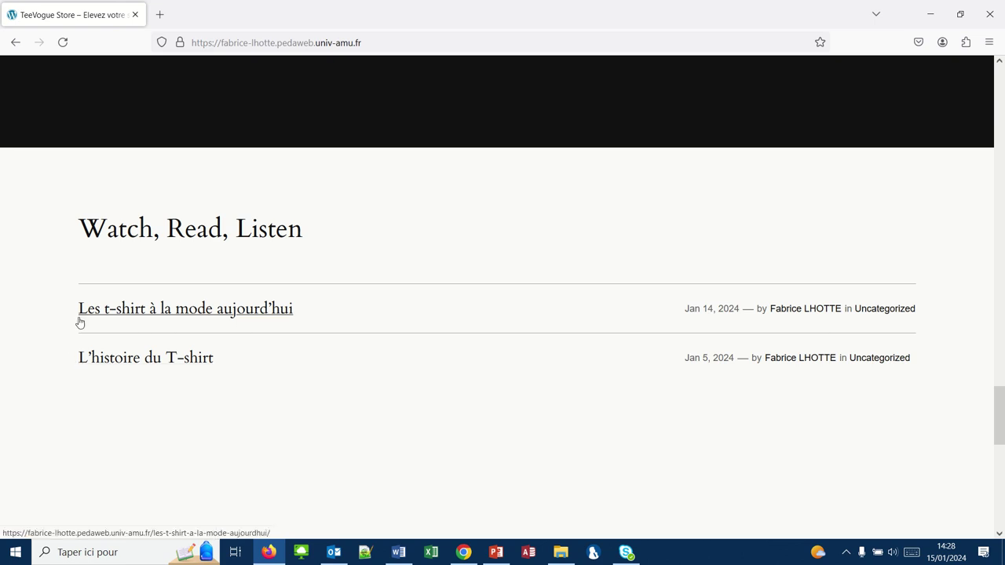
Switch to the WordPress administration in Chrome and start a new article.
mouse_move(410, 5)
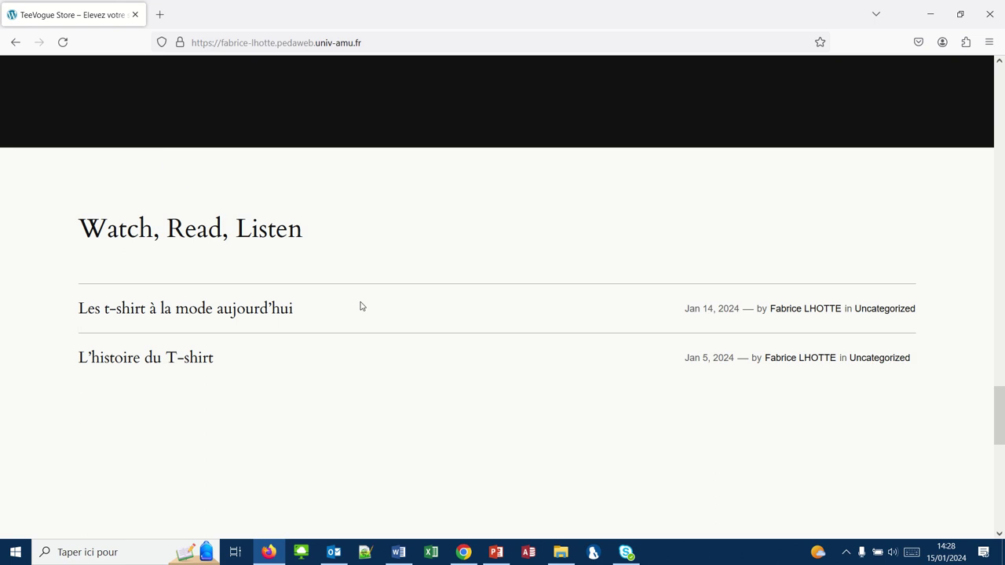
left_click(464, 551)
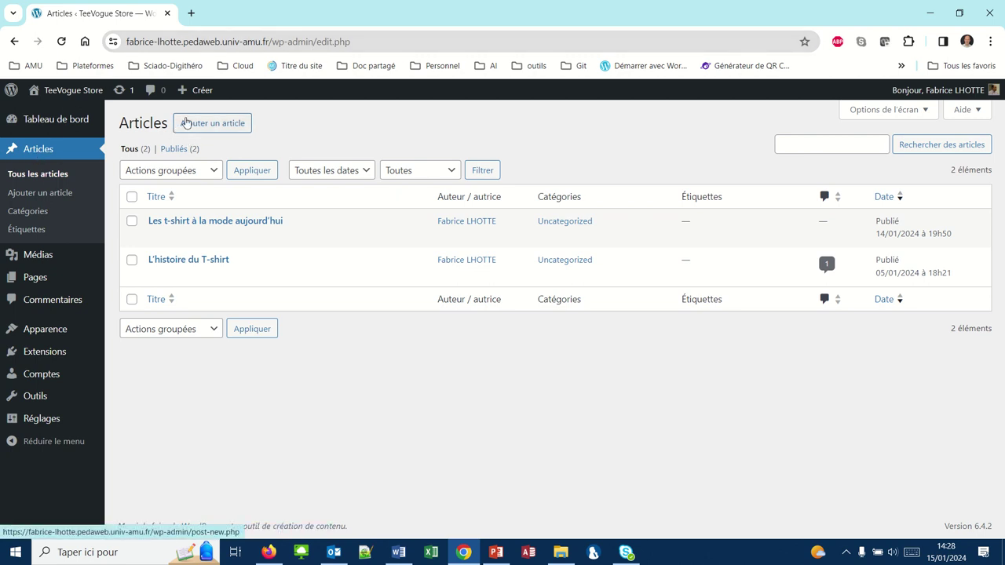
left_click(222, 126)
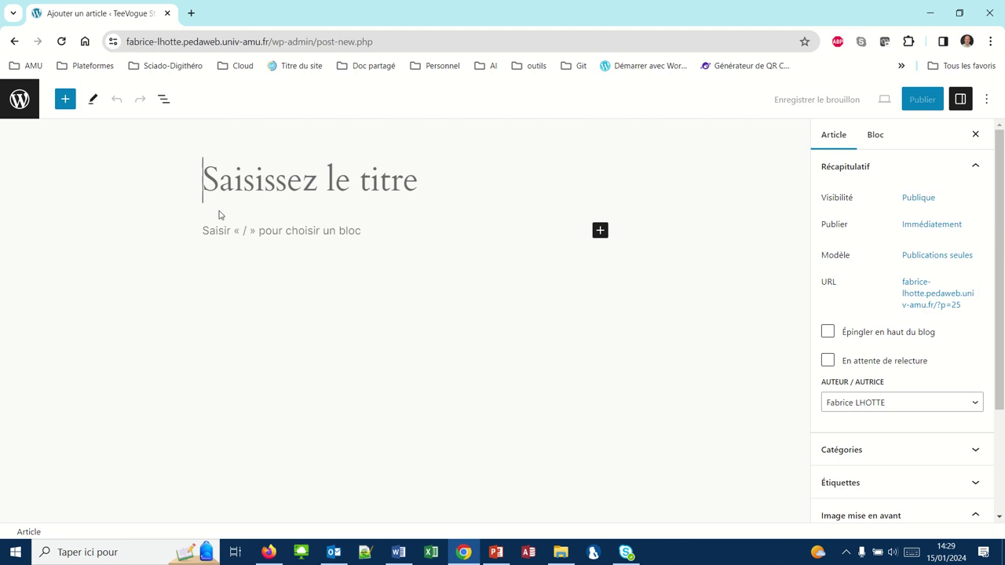
Switch to File Explorer and extract RCN5-Package ressrources.zip in the Téléchargements folder.
left_click(563, 553)
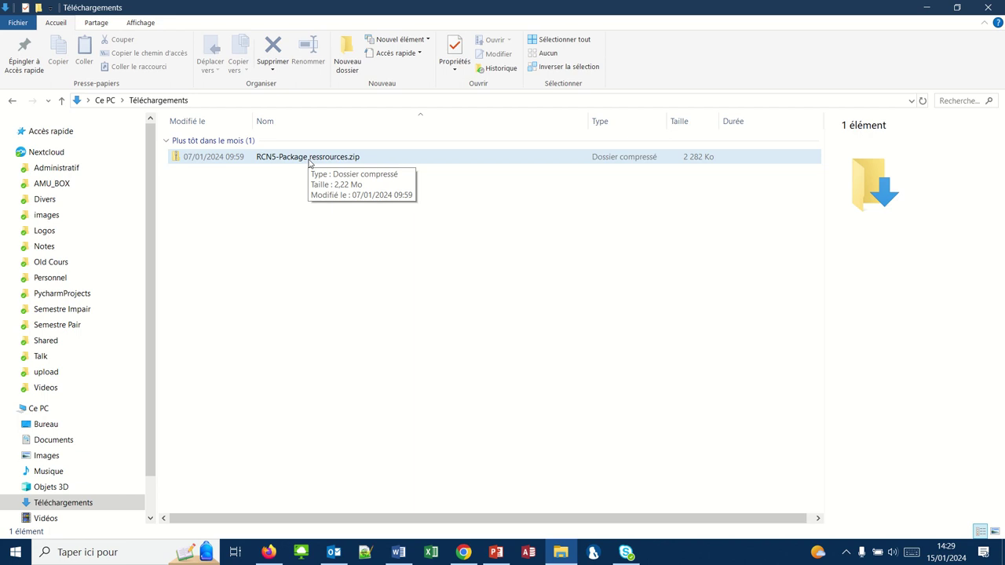
right_click(214, 160)
left_click(242, 216)
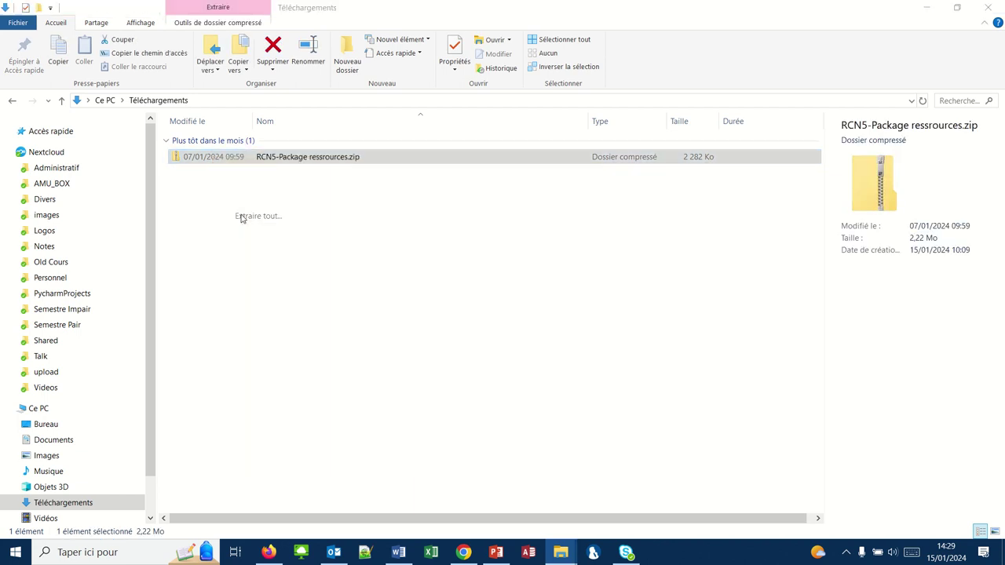
left_click(592, 410)
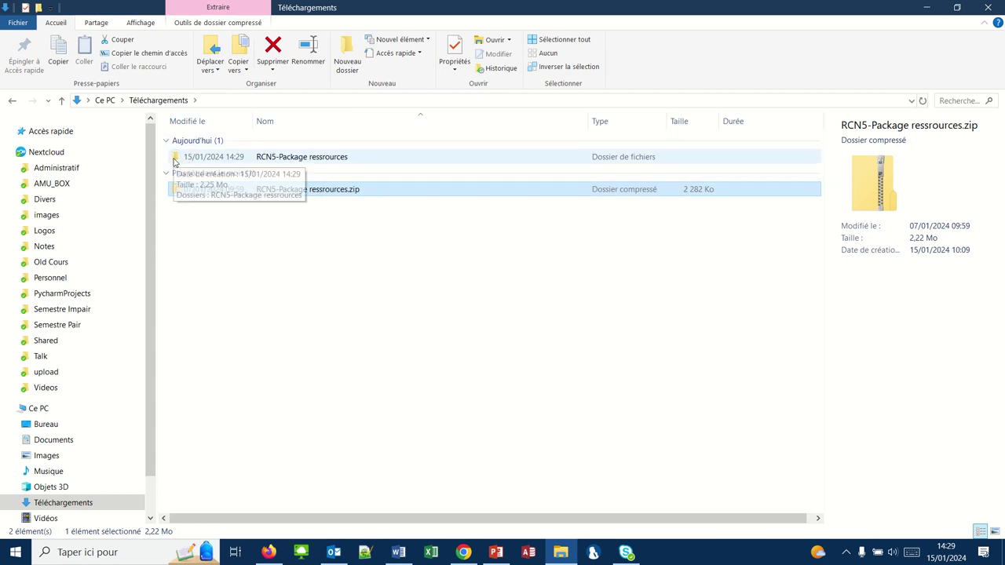
Delete the RCN5-Package ressrources.zip archive from the Téléchargements folder.
left_click(314, 243)
left_click(306, 197)
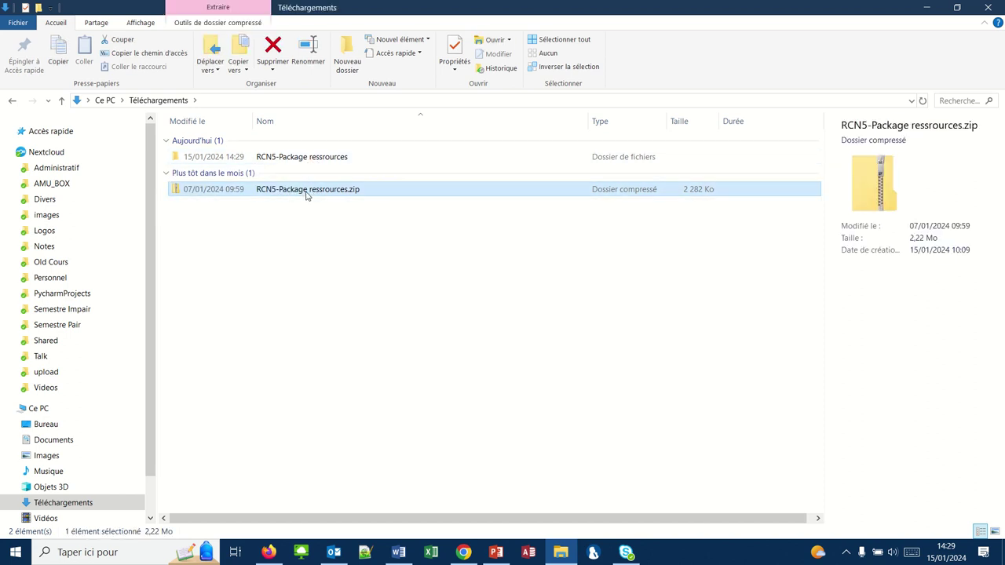
key("Delete")
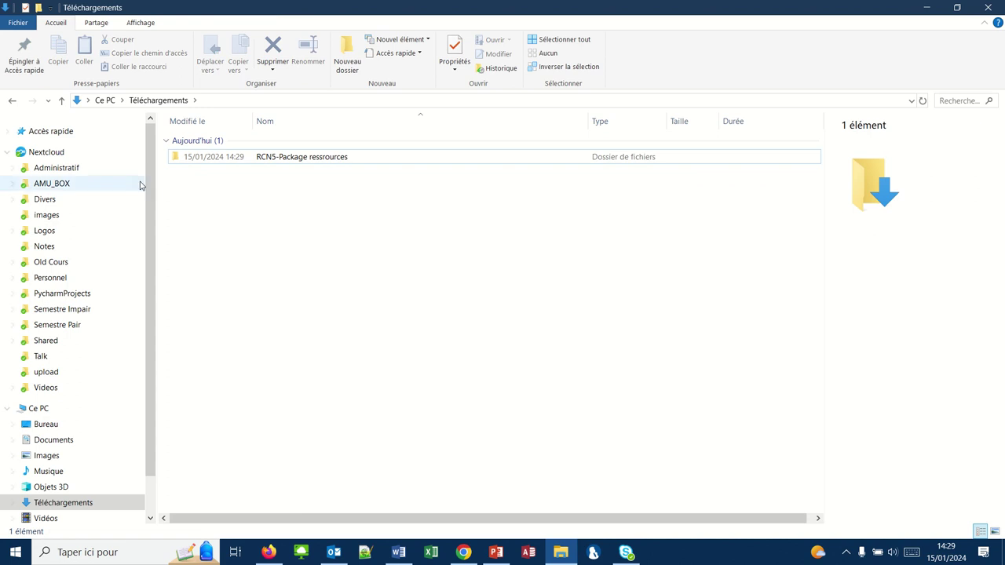
Open the document "article3 - les stars et le t-shirt.docx" from the nested RCN5-Package ressrources folder in Word.
double_click(290, 156)
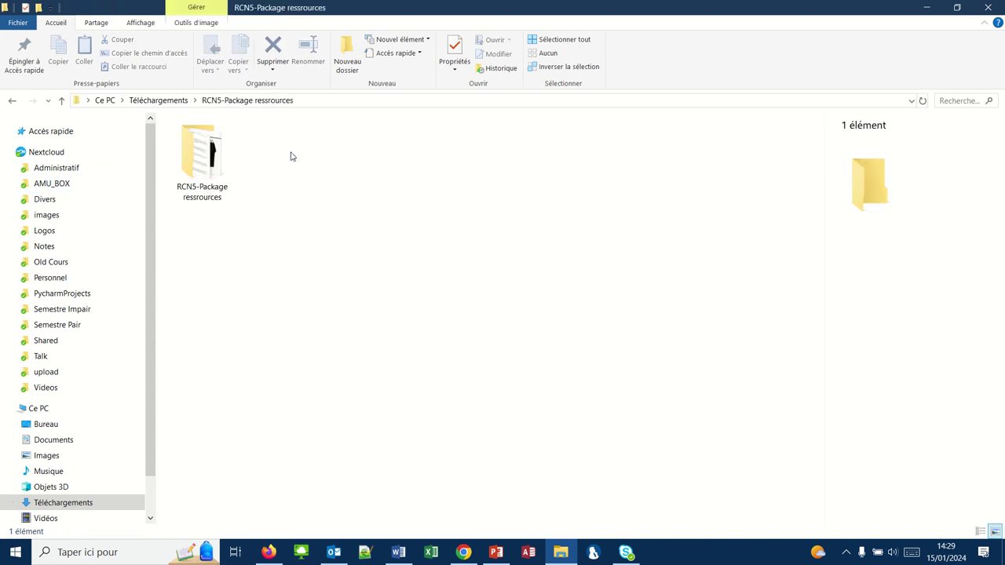
double_click(206, 155)
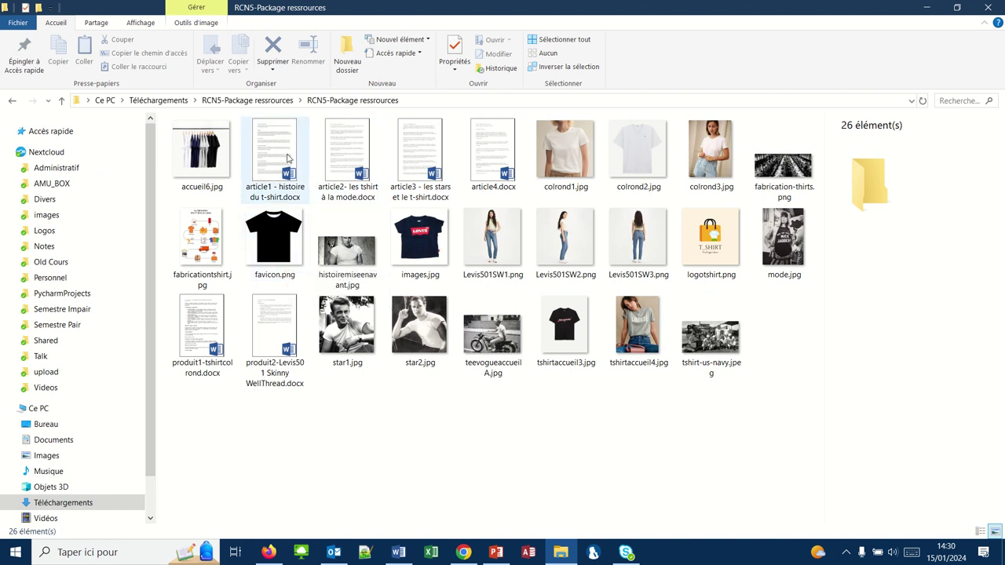
double_click(415, 160)
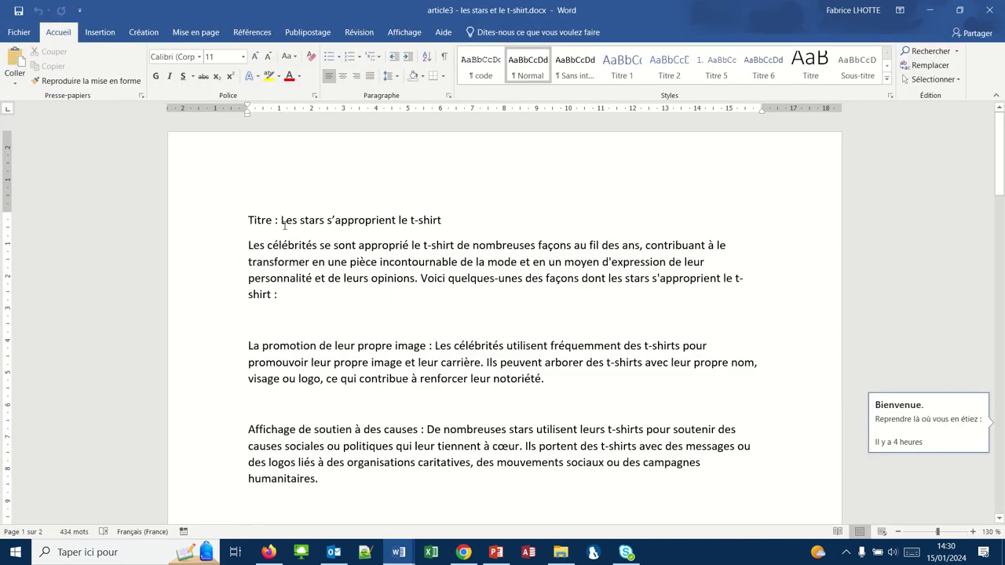
Copy the title "Les stars s'approprient le t-shirt" from the Word document into the new WordPress article's title.
left_click_drag(281, 222, 428, 214)
key("ctrl+c")
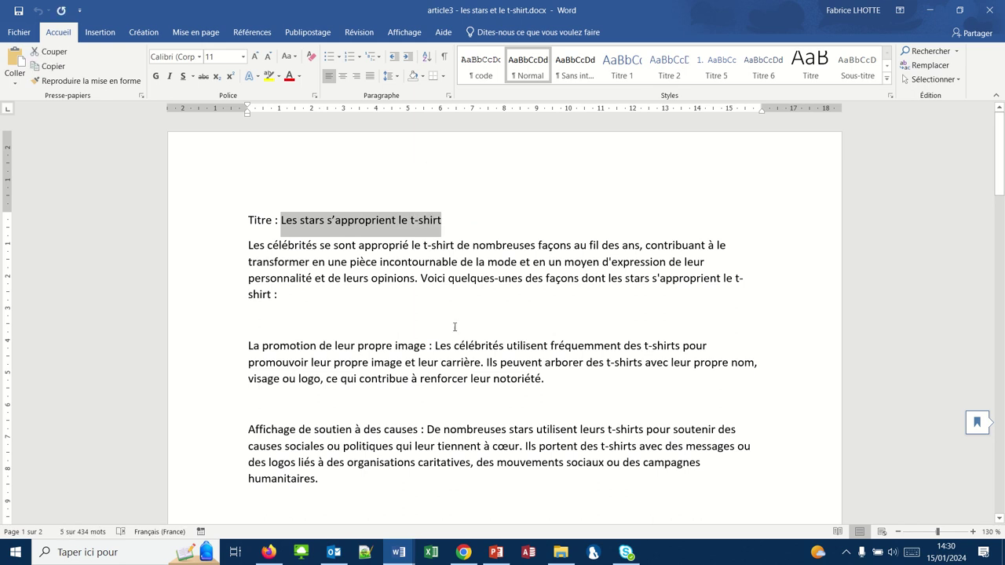
left_click(456, 555)
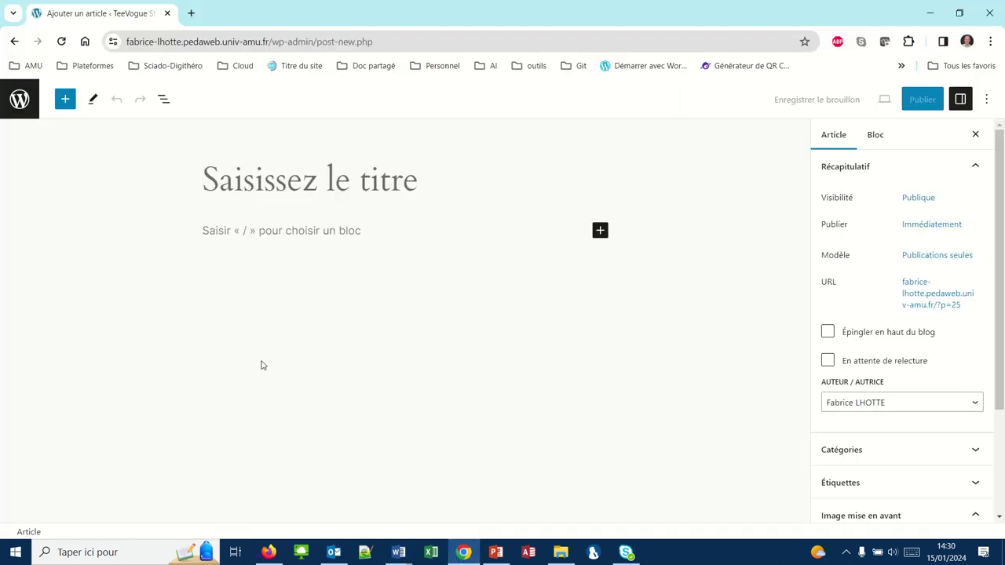
left_click(190, 188)
key("ctrl+v")
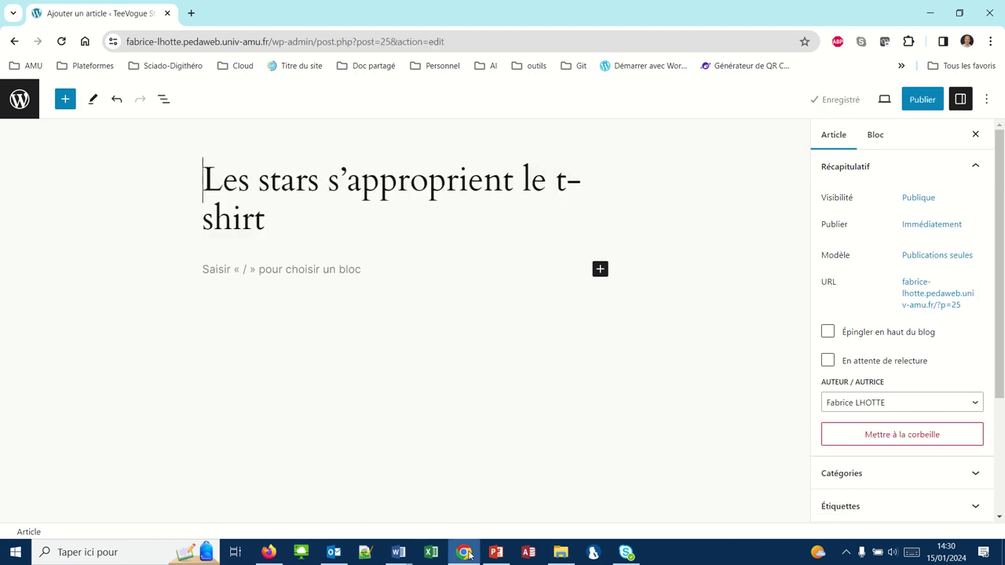
Copy all the body text below the title from the Word document into the WordPress article's content and save the draft.
mouse_move(402, 553)
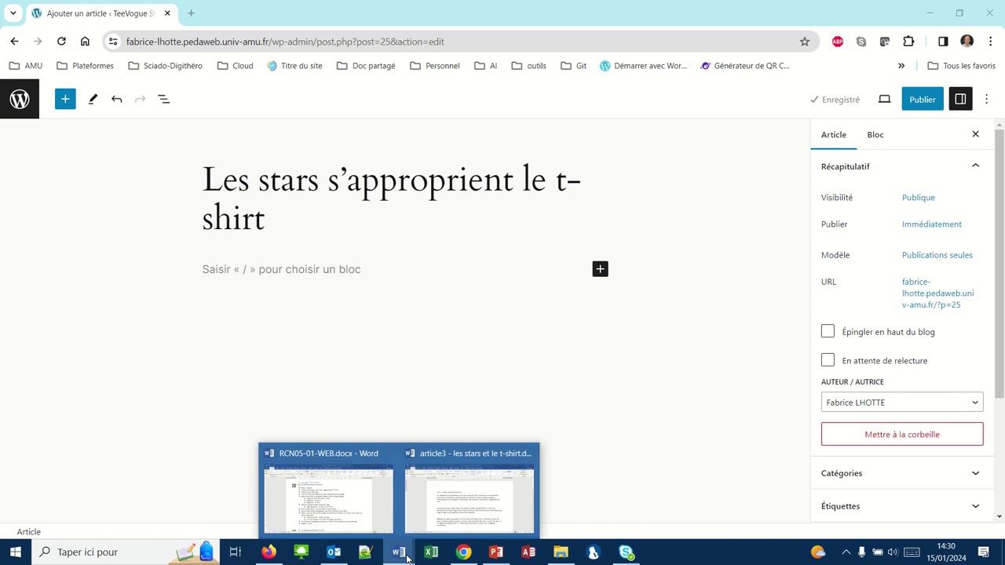
left_click(432, 519)
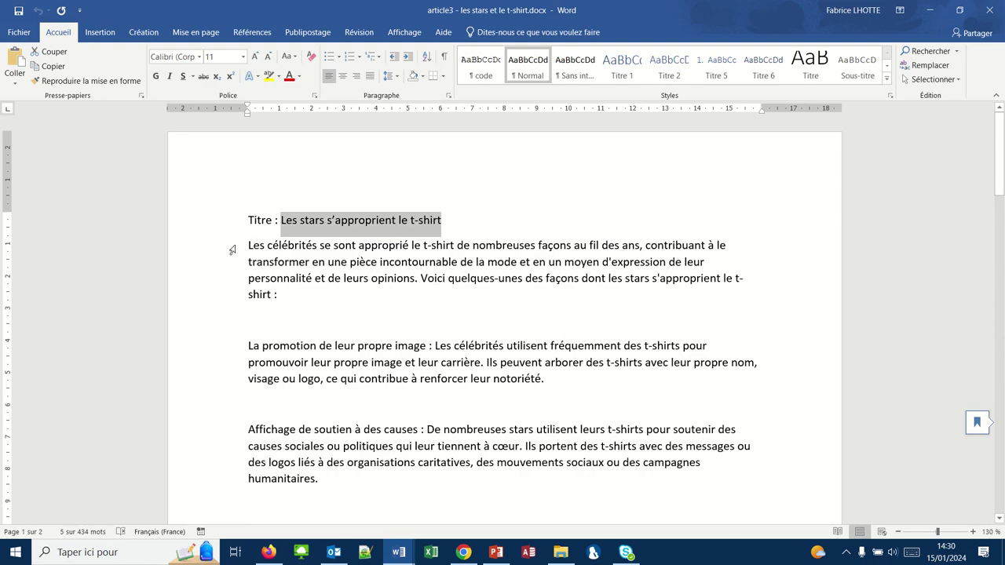
left_click_drag(232, 250, 414, 359)
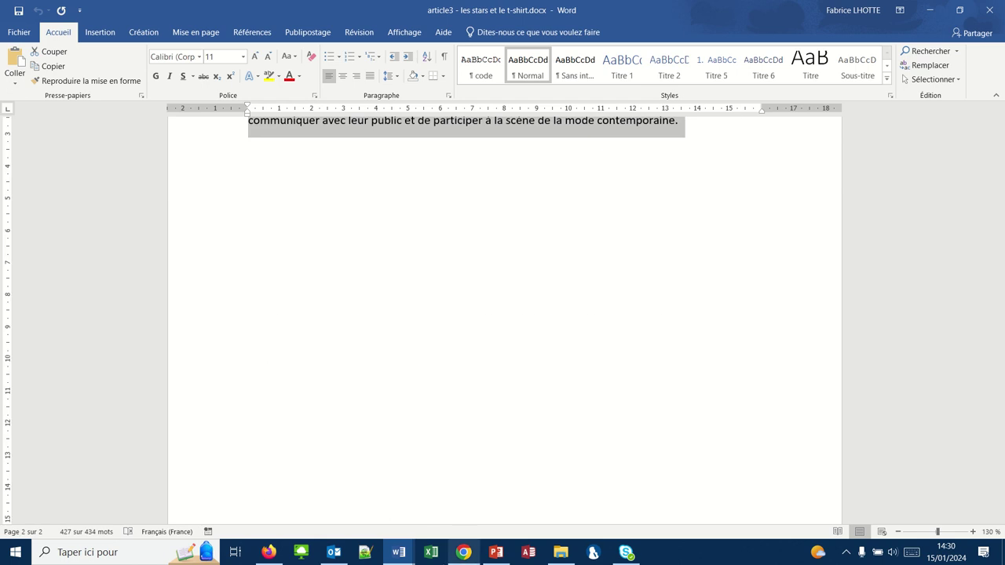
left_click(398, 552)
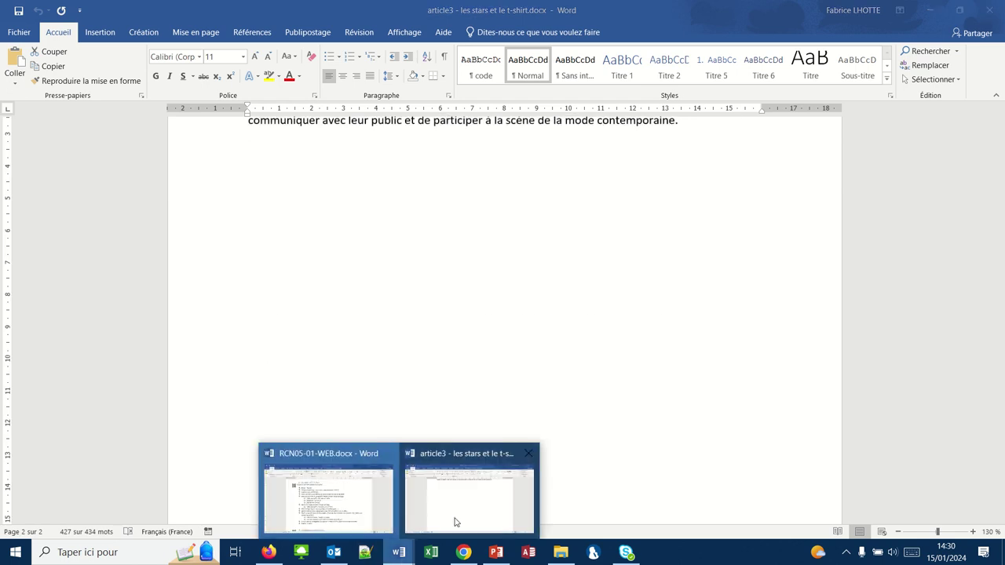
left_click(464, 552)
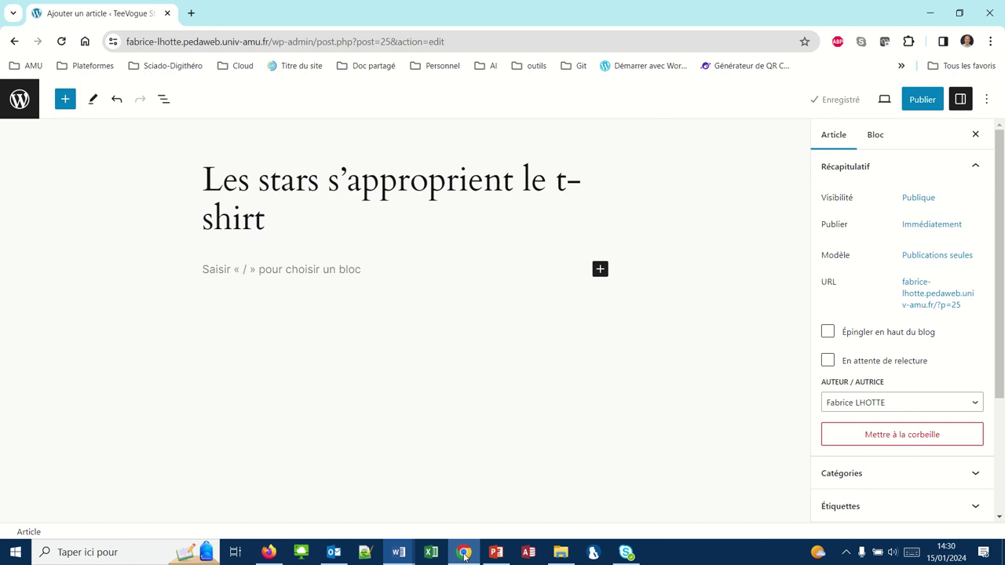
left_click(222, 269)
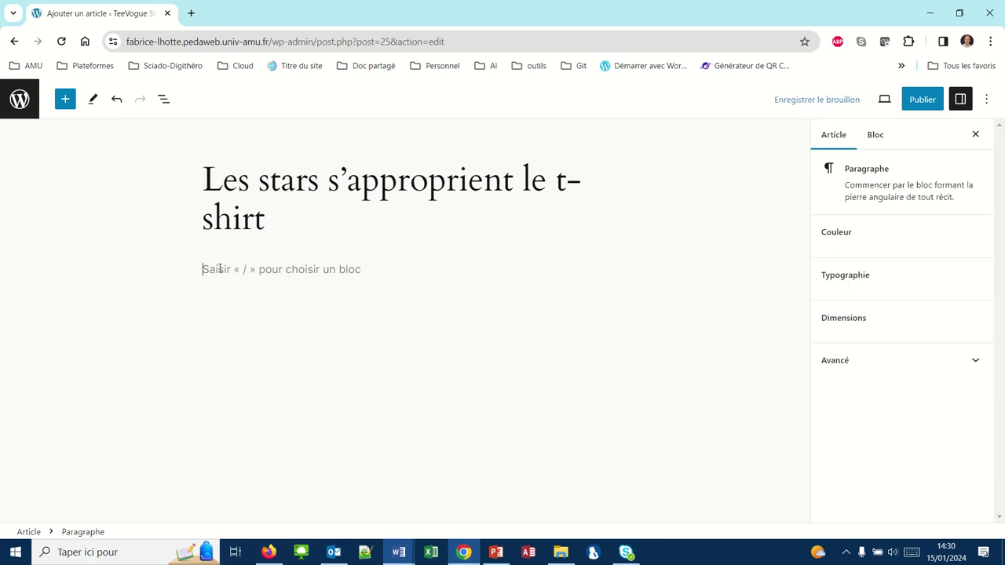
key("ctrl+v")
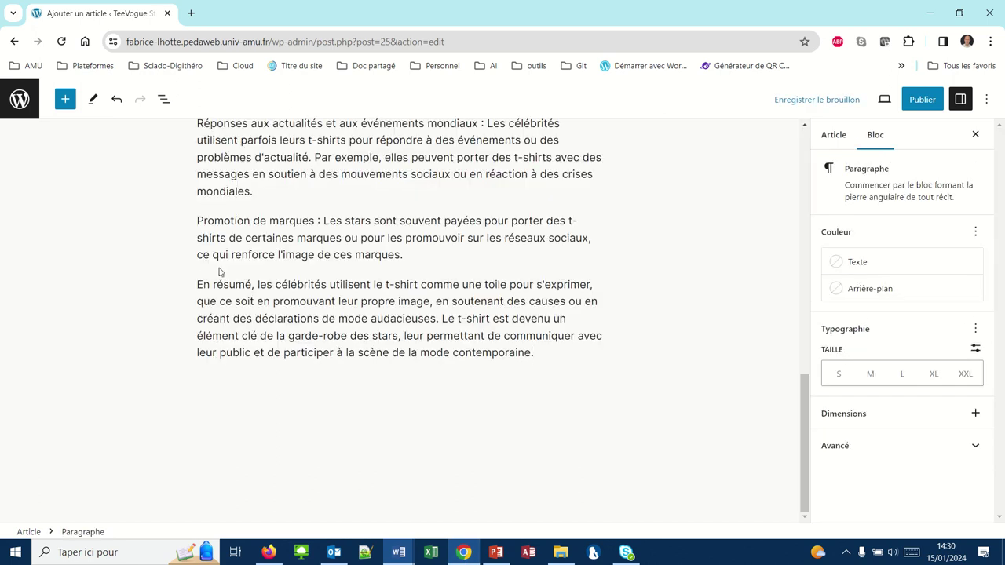
scroll(220, 271, "up", 10)
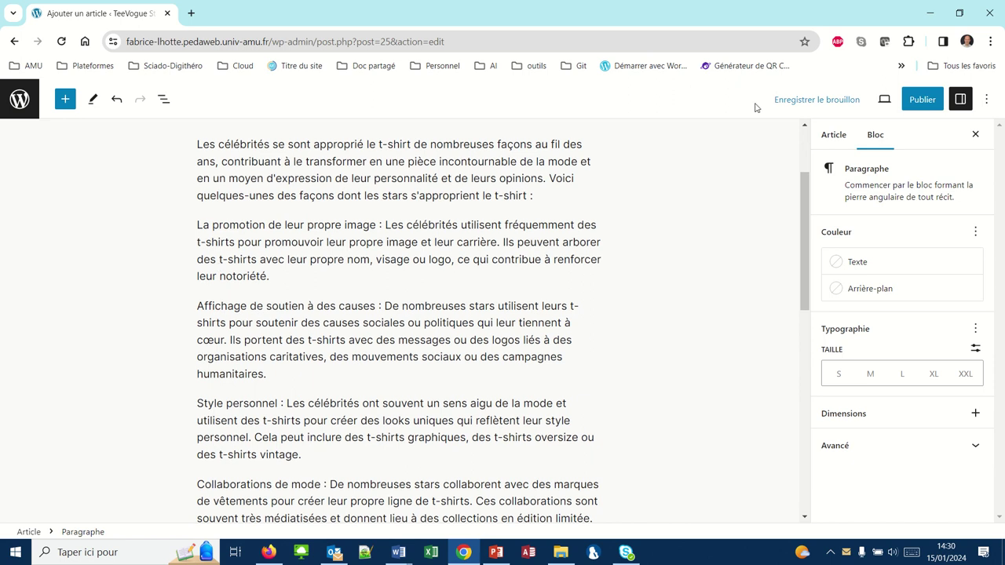
left_click(790, 103)
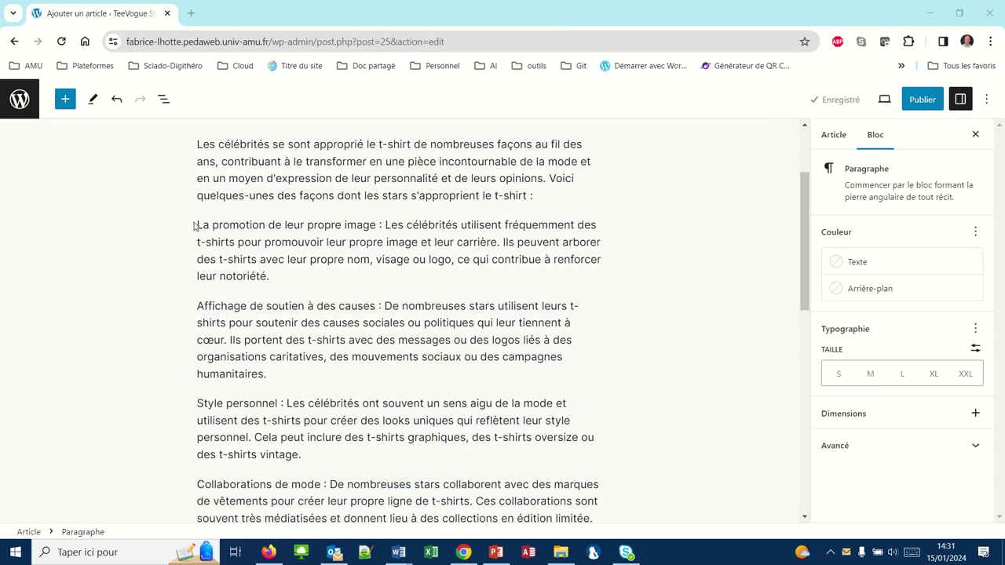
Transform the paragraphs from "La promotion de leur propre image" through "Promotion de marques" into a bulleted list.
left_click_drag(198, 225, 407, 211)
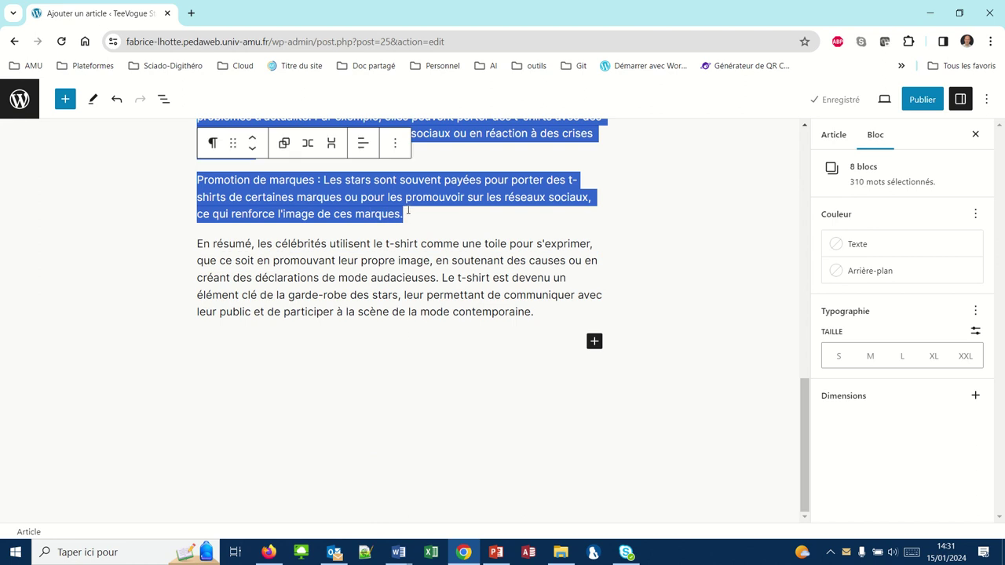
left_click(212, 151)
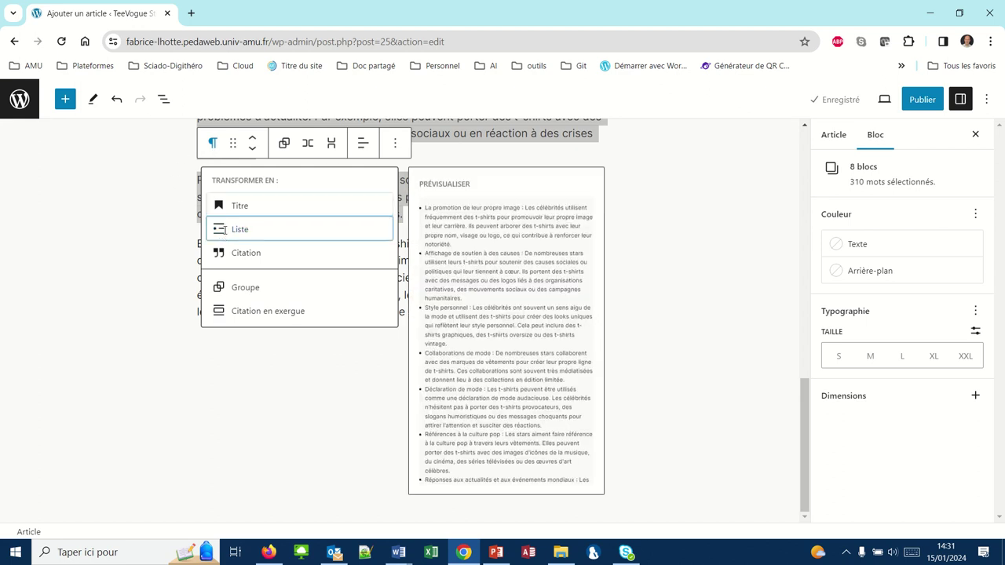
left_click(225, 233)
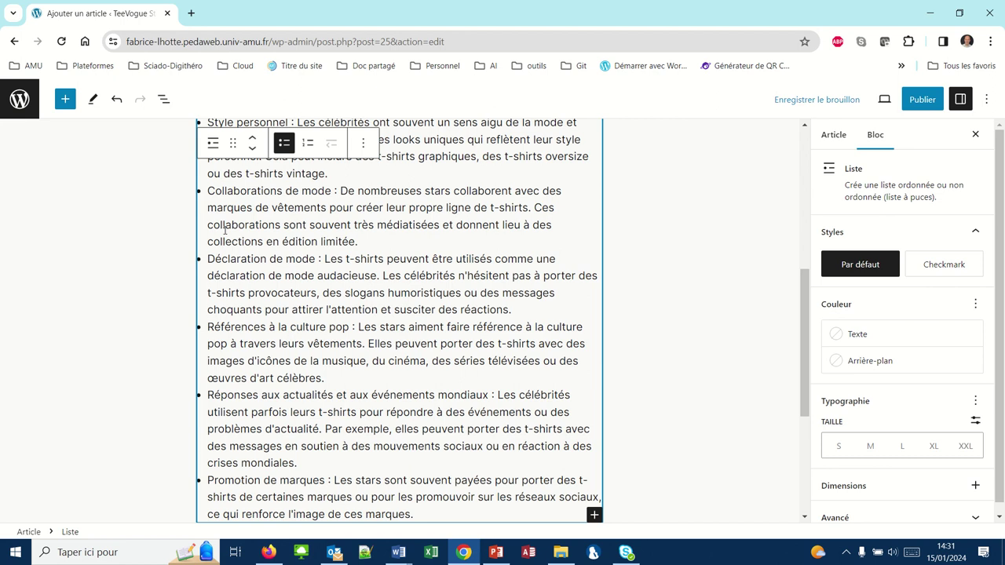
left_click(292, 291)
scroll(298, 291, "up", 2)
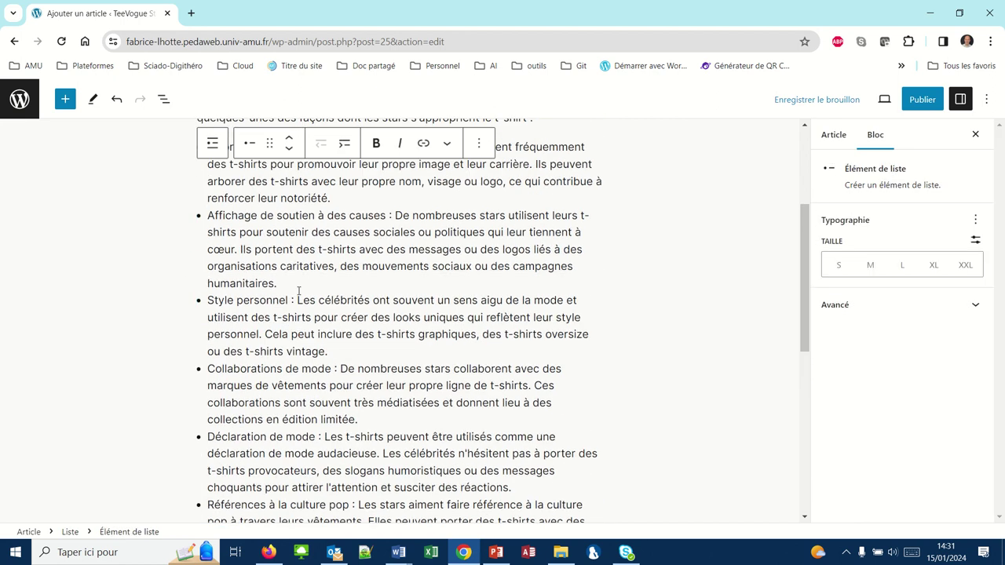
scroll(299, 291, "up", 2)
scroll(299, 289, "down", 2)
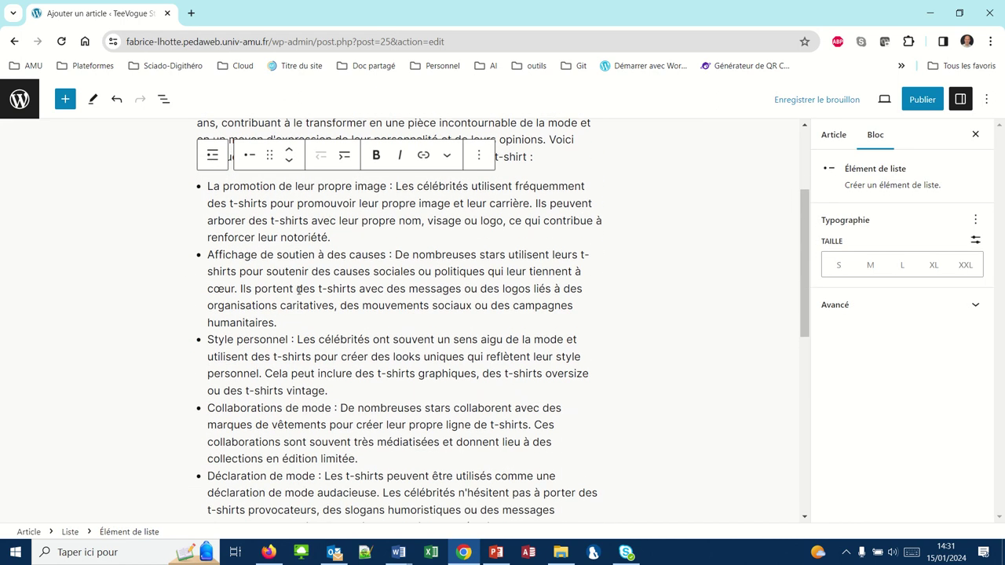
scroll(299, 290, "down", 4)
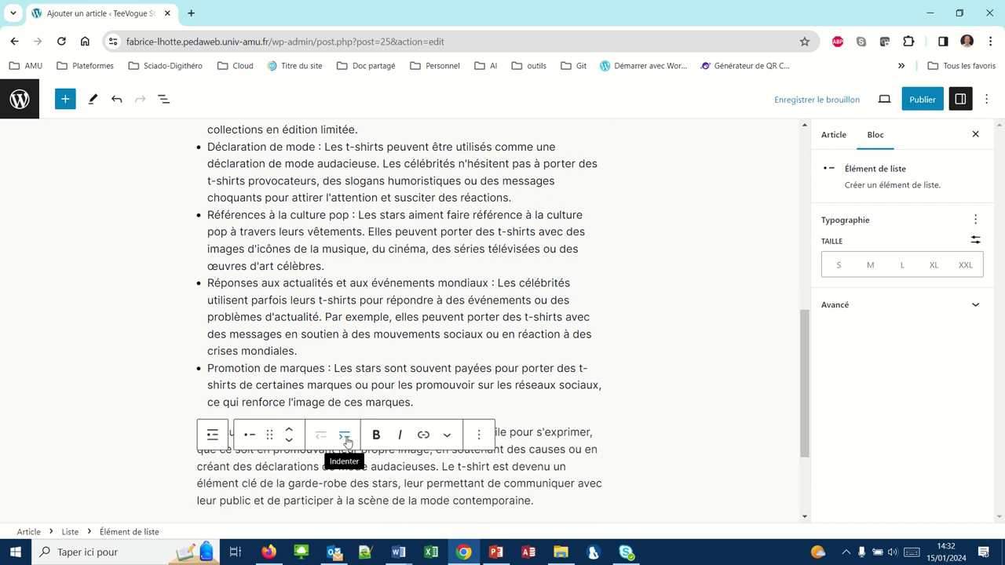
Select the whole list block and change it to an ordered, numbered list.
left_click(271, 315)
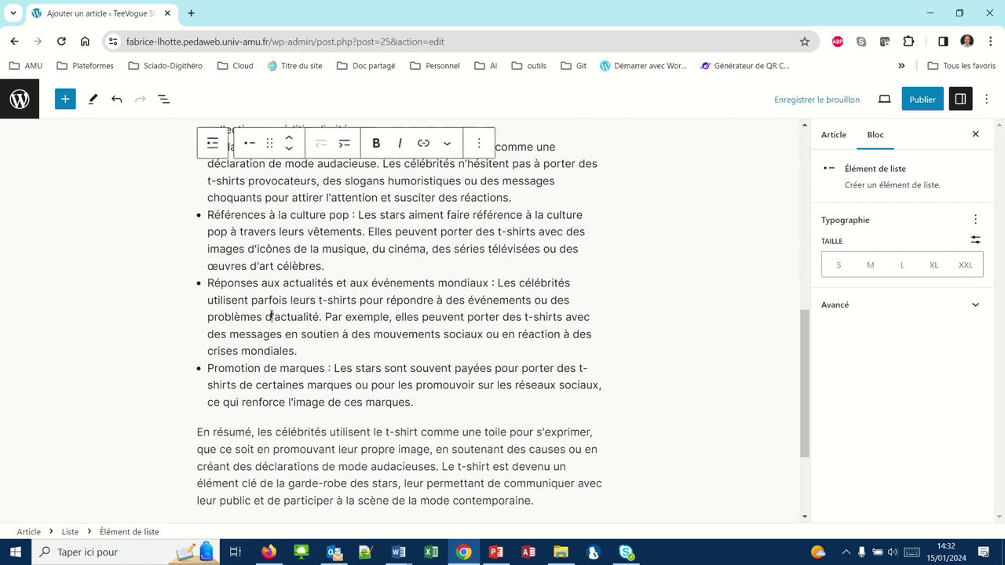
scroll(236, 259, "up", 2)
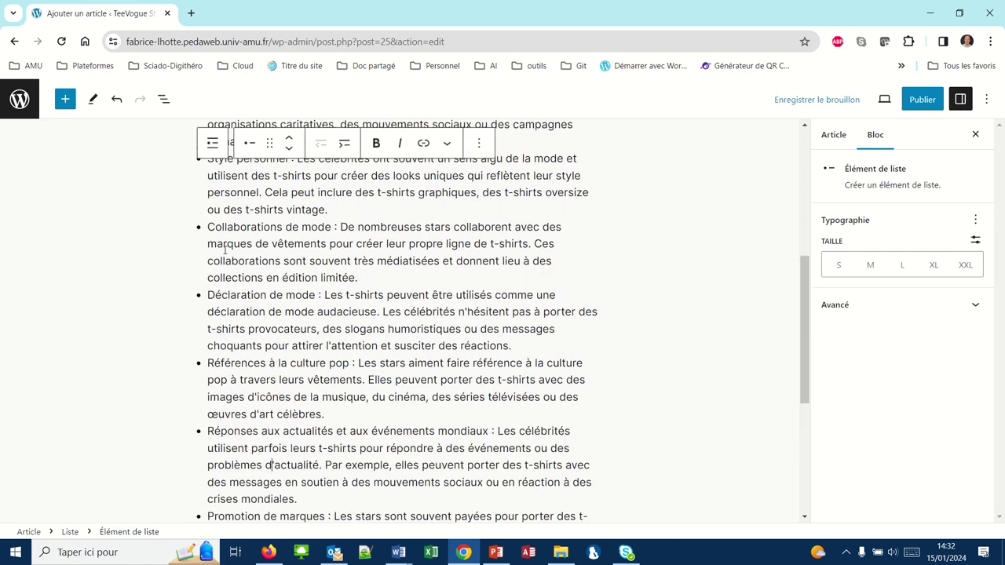
left_click(212, 143)
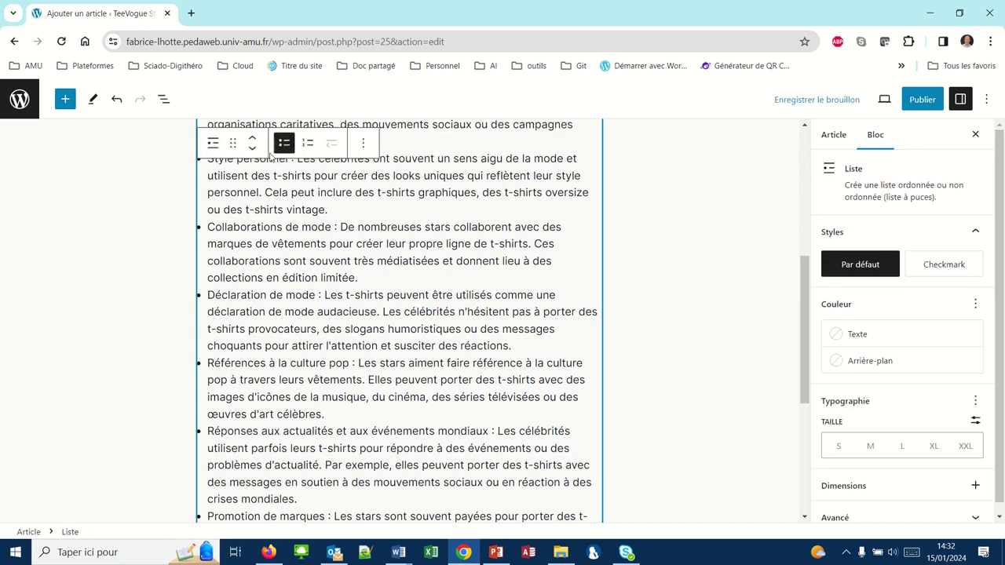
left_click(309, 148)
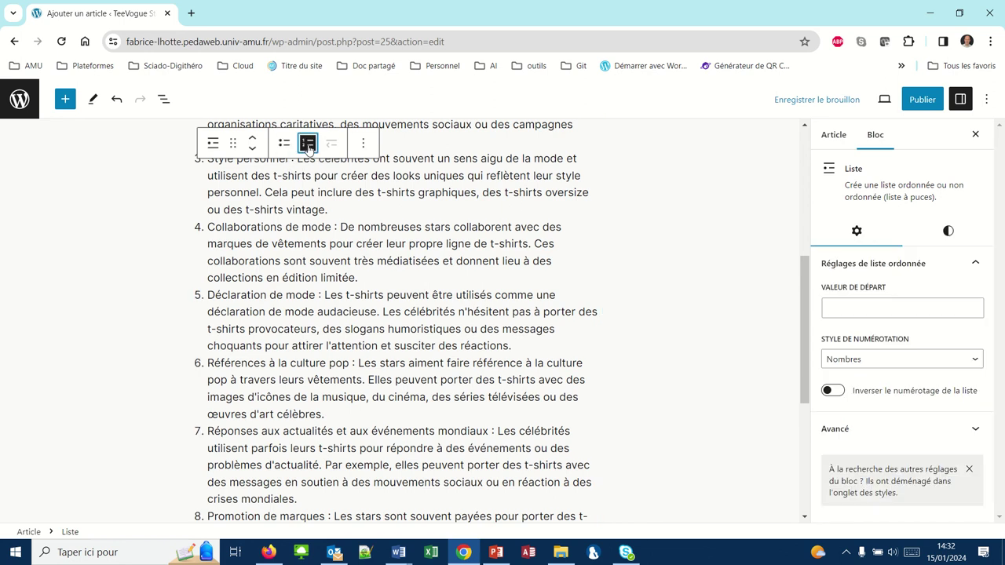
Insert an image block between the end of the numbered list and the concluding "En résumé" paragraph.
scroll(289, 269, "up", 3)
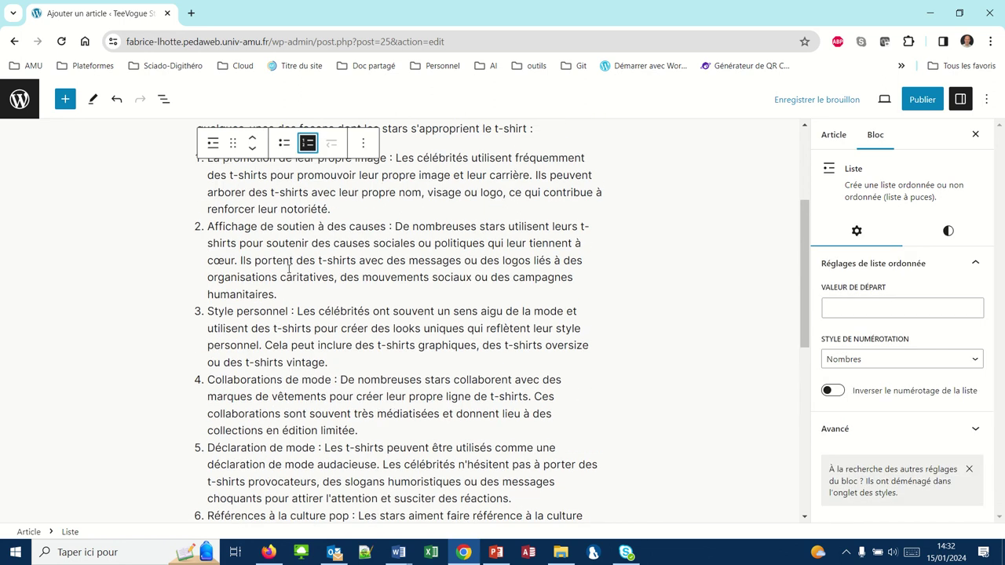
scroll(289, 269, "up", 1)
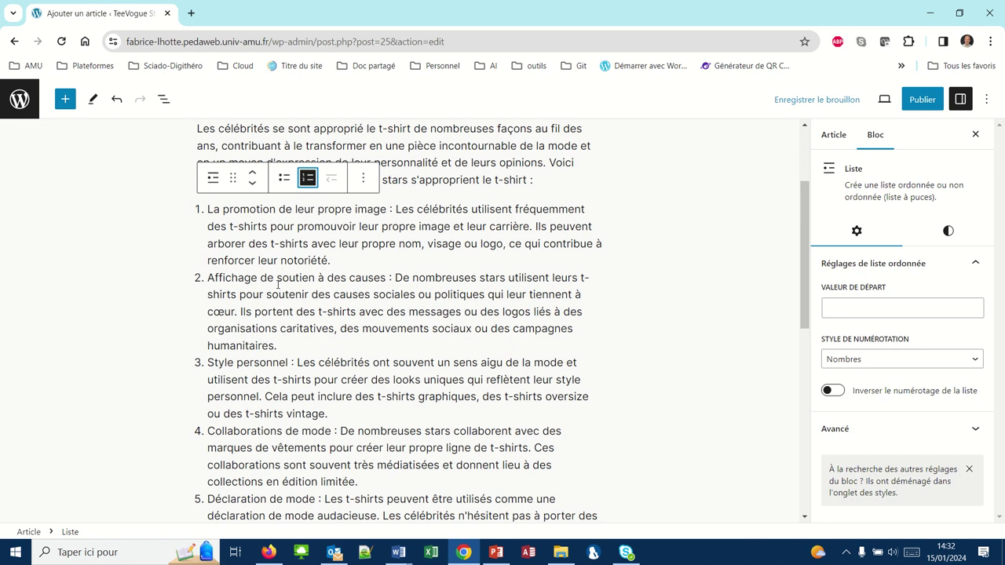
left_click(343, 403)
scroll(343, 402, "down", 7)
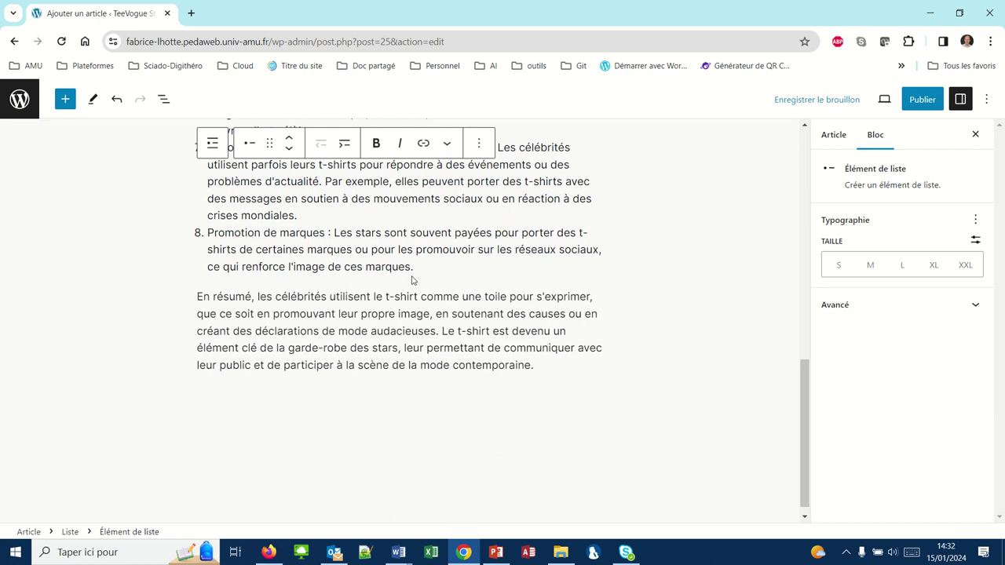
mouse_move(412, 286)
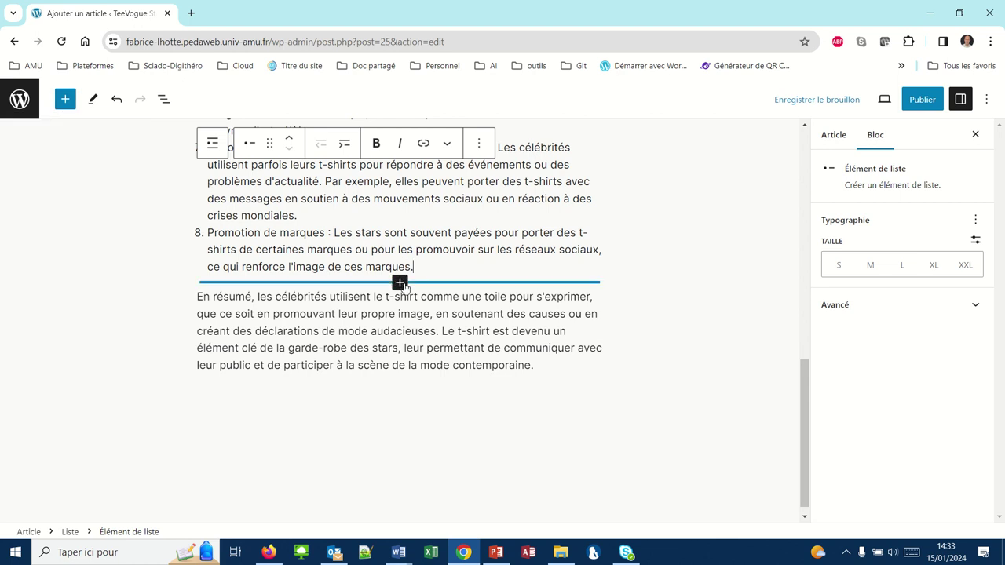
left_click(400, 285)
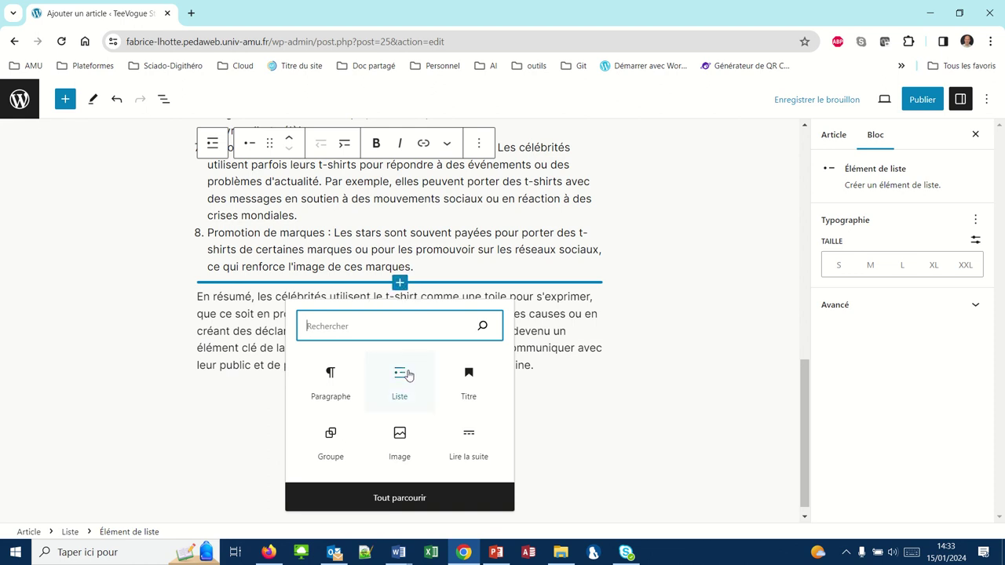
left_click(399, 443)
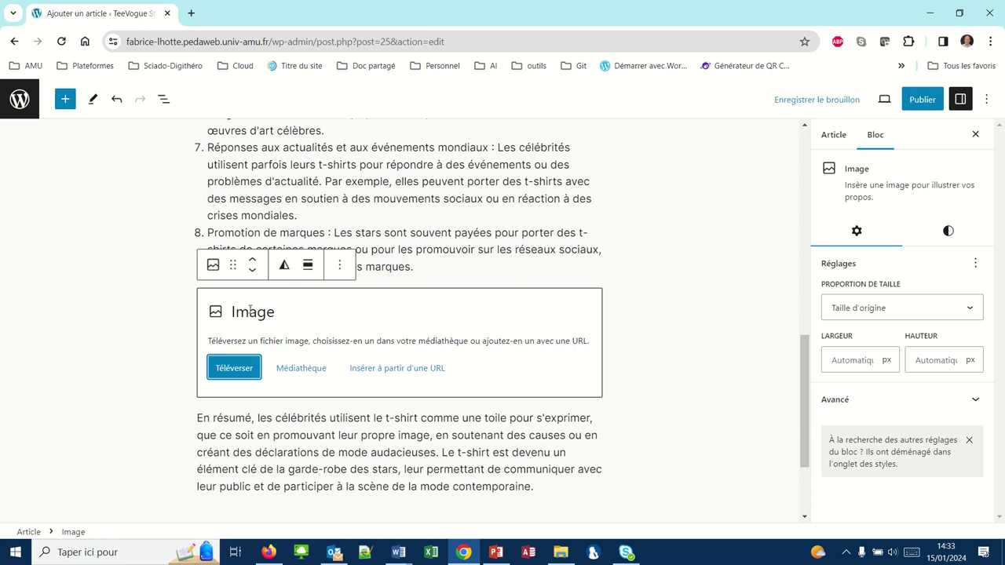
Upload star1.jpg into the image block from the inner "RCN5-Package ressrources" folder in Téléchargements.
left_click(243, 368)
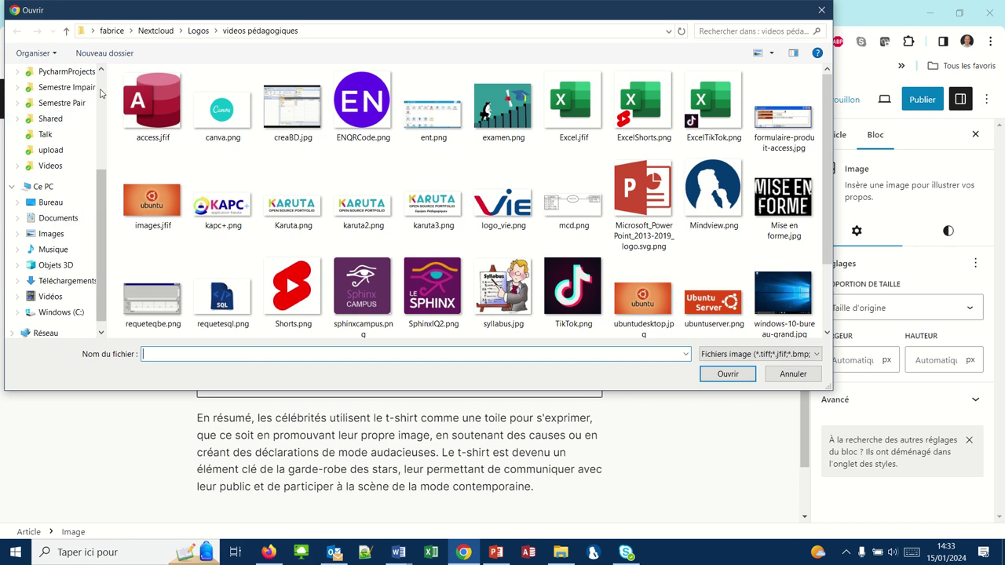
left_click(100, 93)
left_click(101, 276)
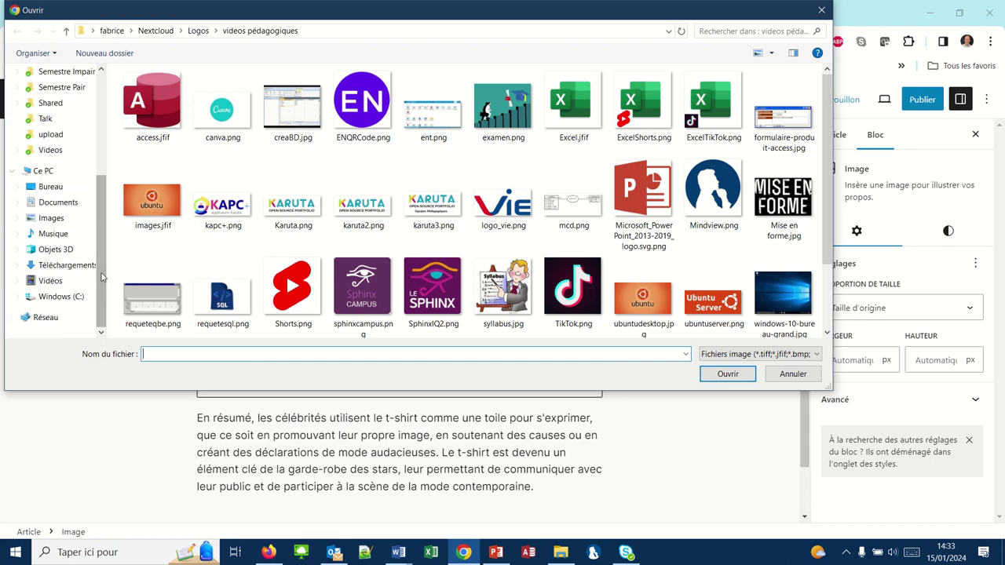
left_click(63, 266)
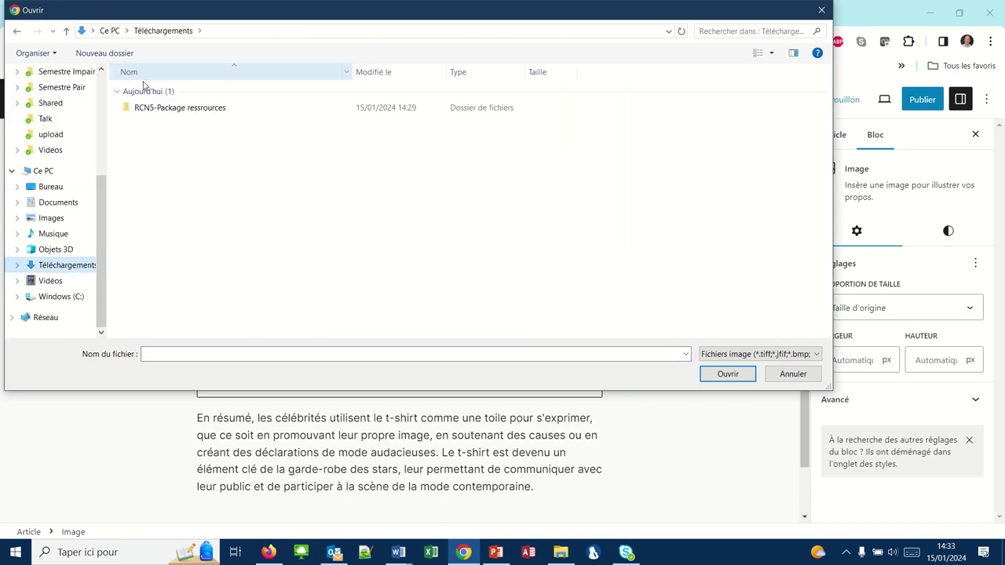
double_click(150, 109)
double_click(151, 112)
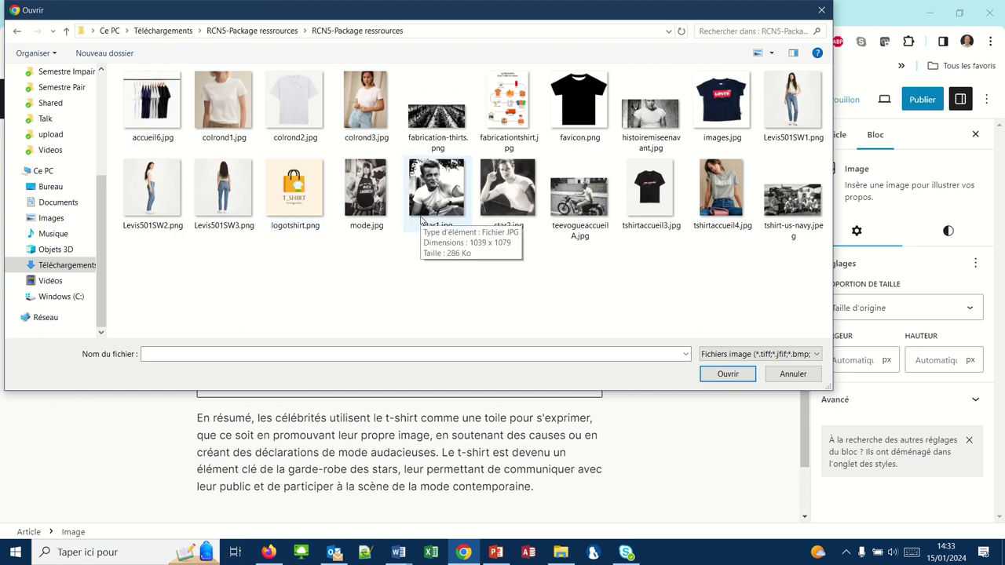
left_click(444, 189)
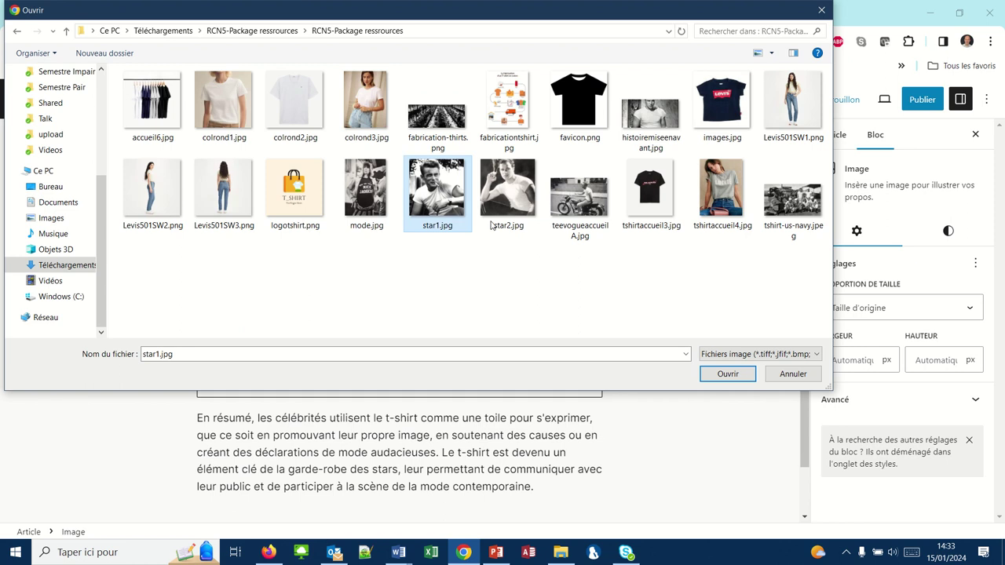
left_click(726, 374)
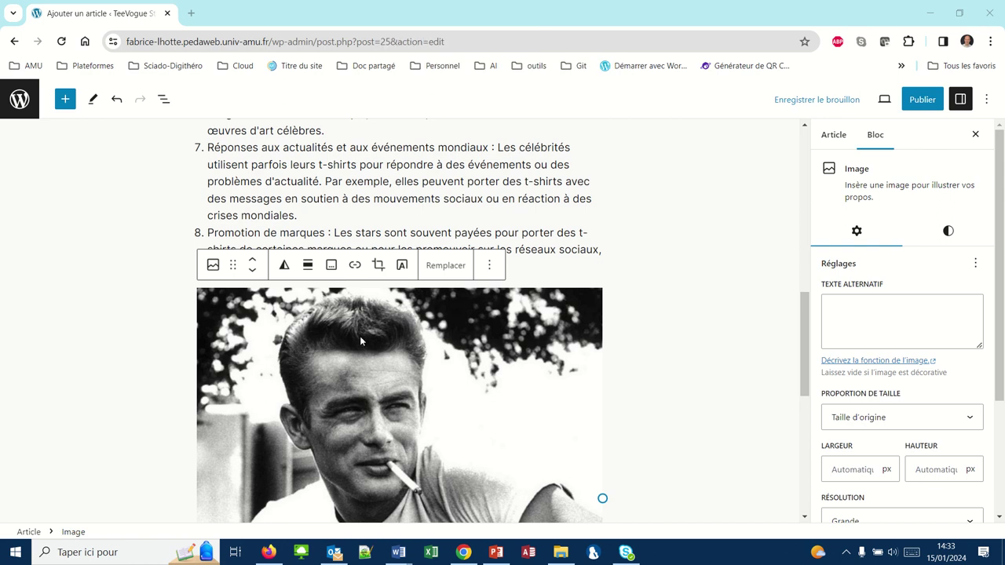
Set the inserted image's alternative text to "Une star en T-shirt".
scroll(346, 383, "down", 3)
scroll(345, 385, "up", 1)
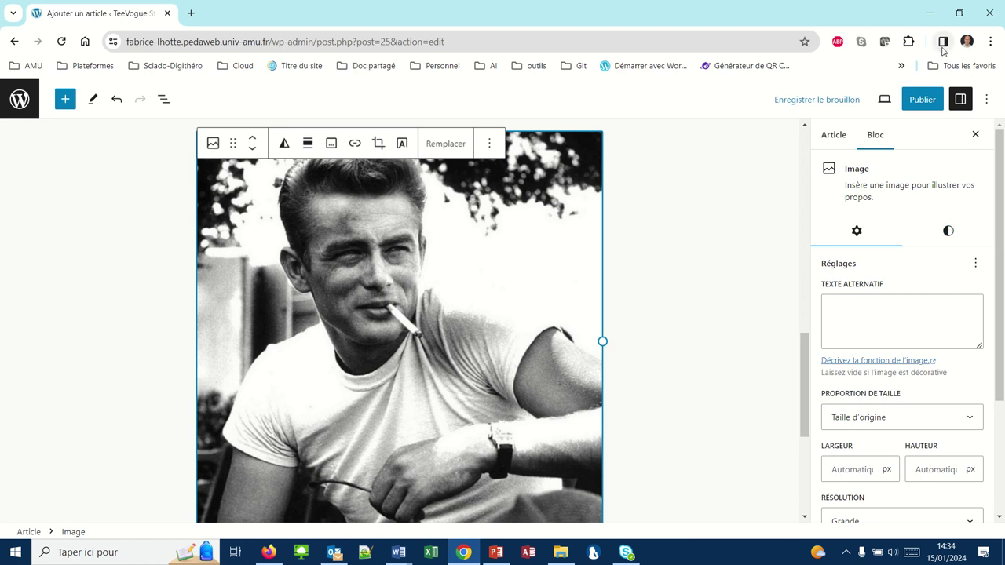
left_click(958, 106)
left_click(958, 105)
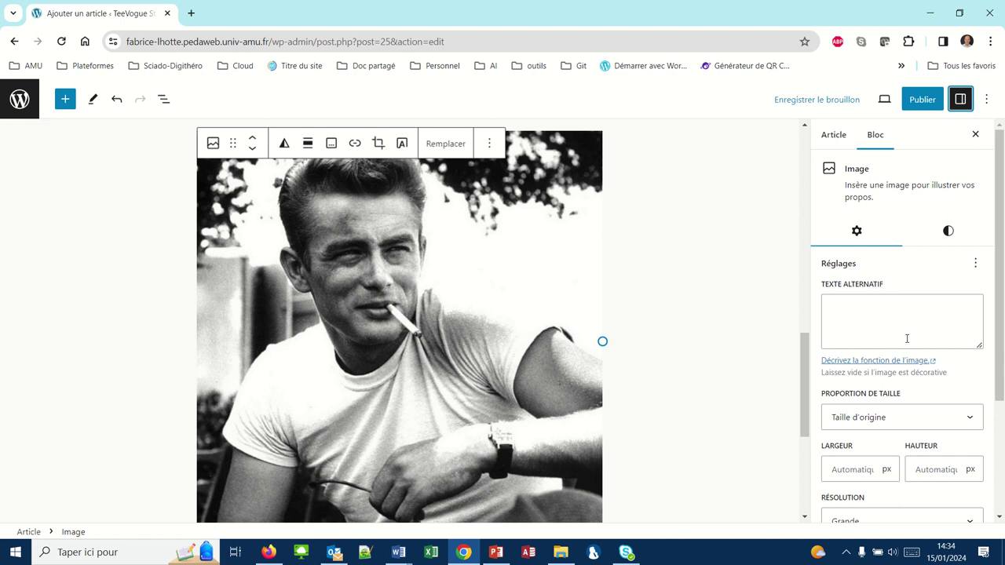
left_click(878, 327)
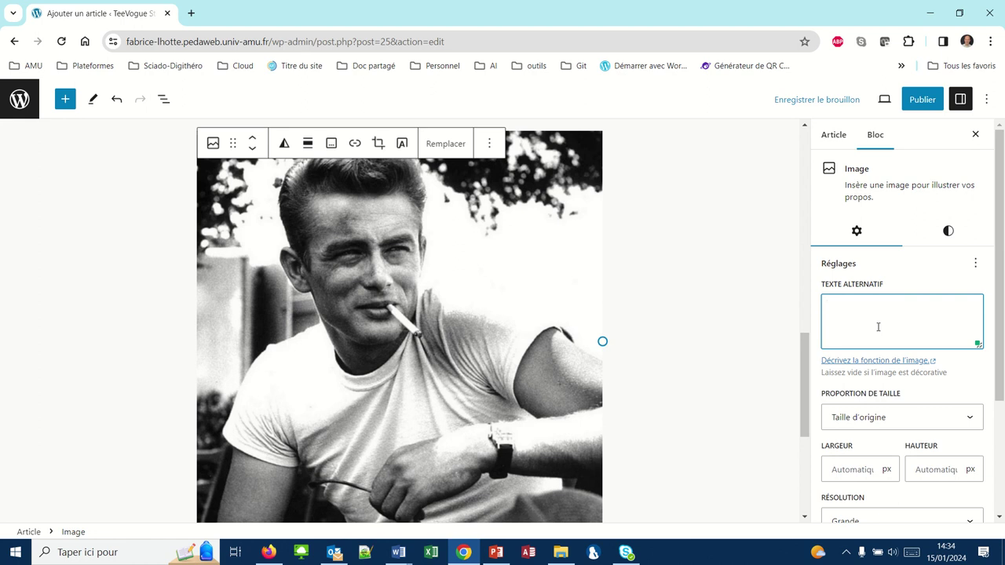
type("Une star en T-shirt")
Set the inserted image's resolution to Miniature and centre the image in the article.
scroll(844, 498, "down", 1)
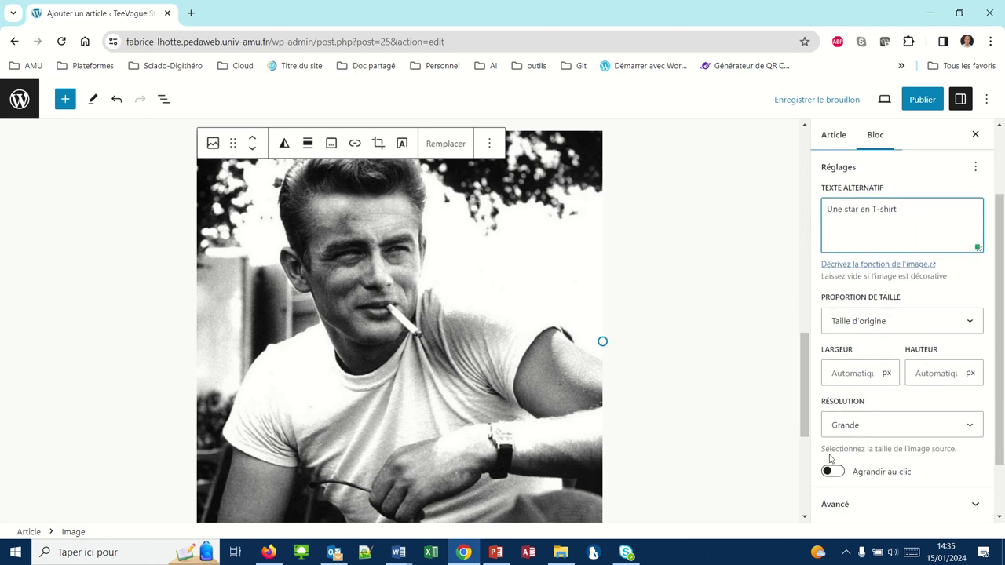
left_click(970, 427)
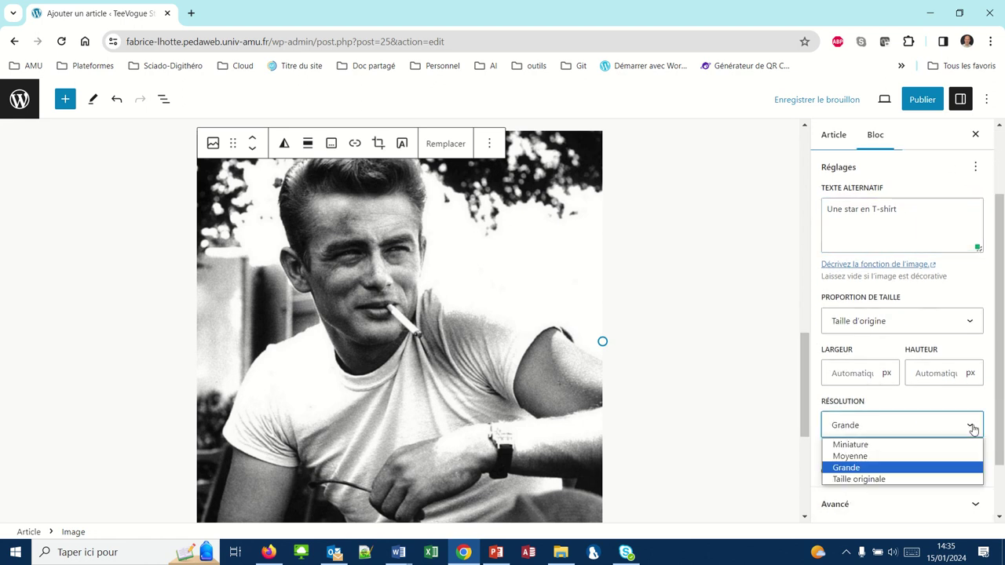
left_click(933, 445)
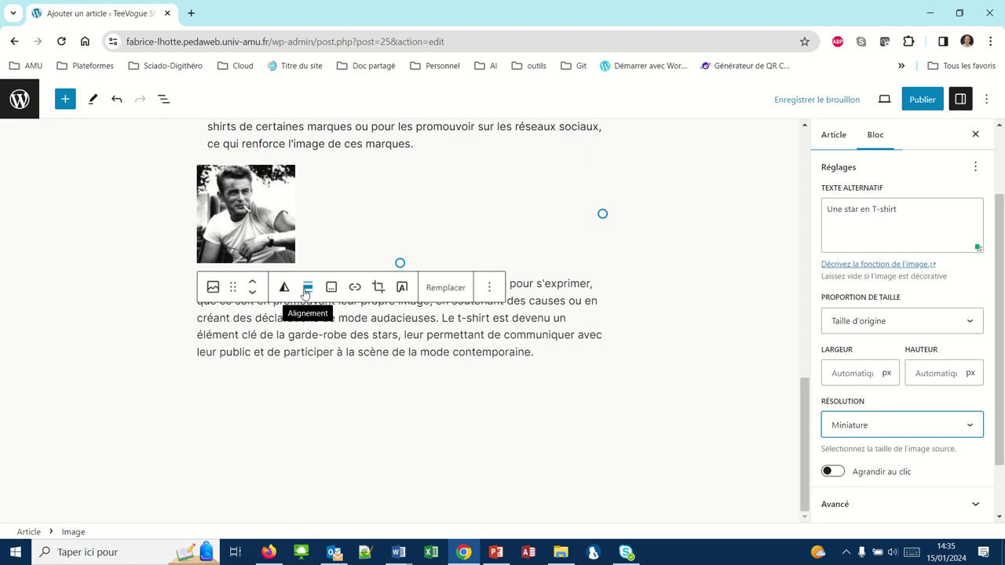
left_click(258, 239)
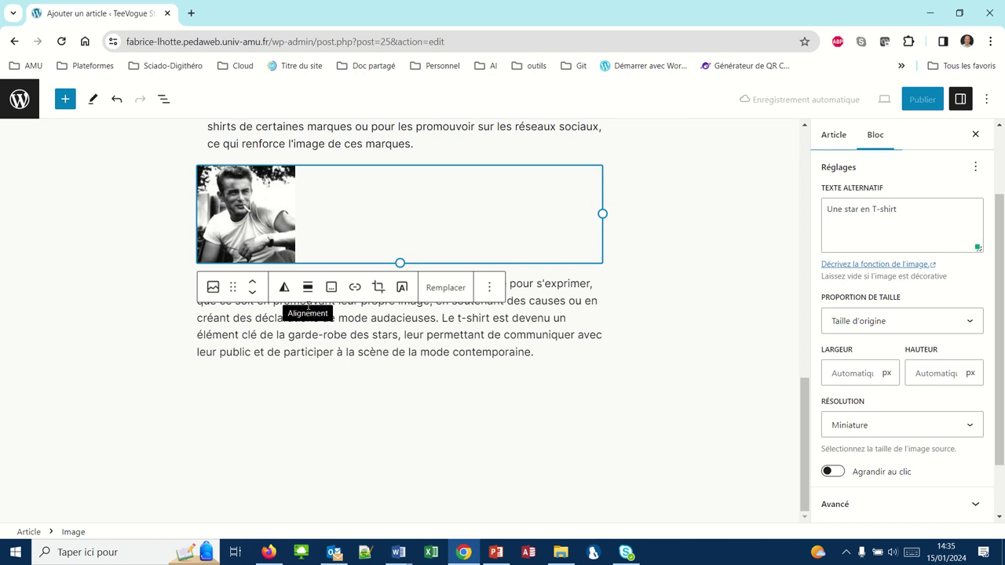
left_click(307, 290)
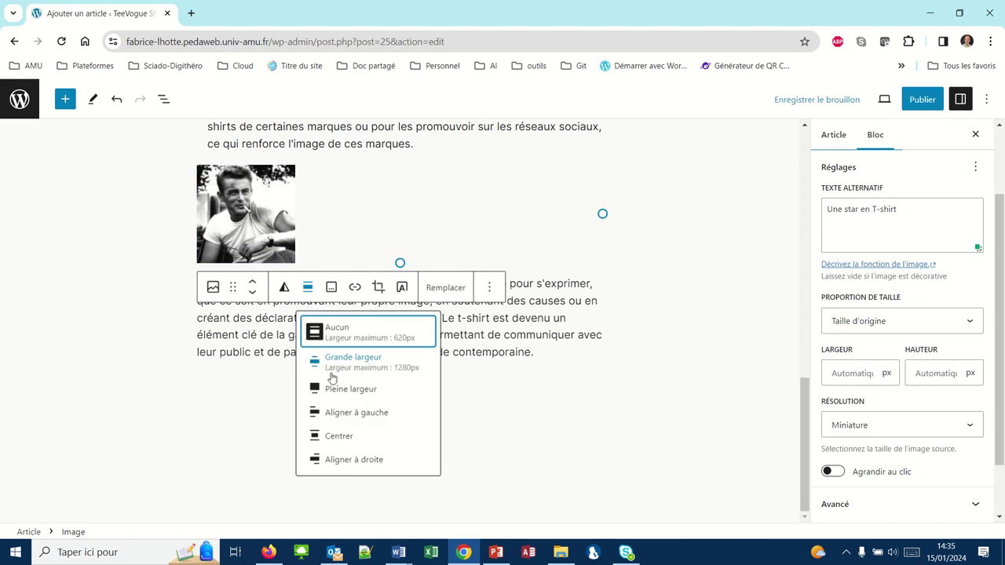
left_click(338, 437)
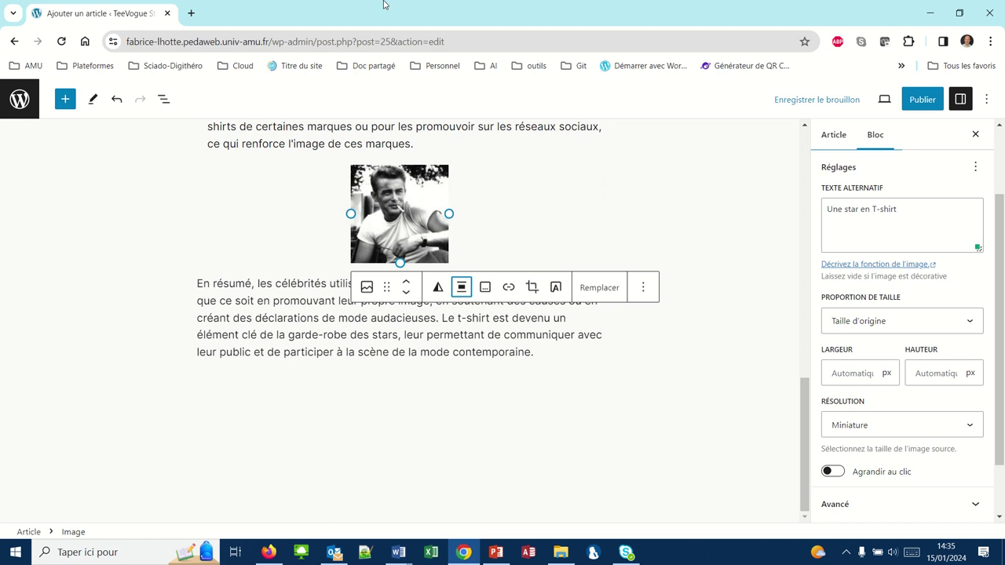
mouse_move(386, 6)
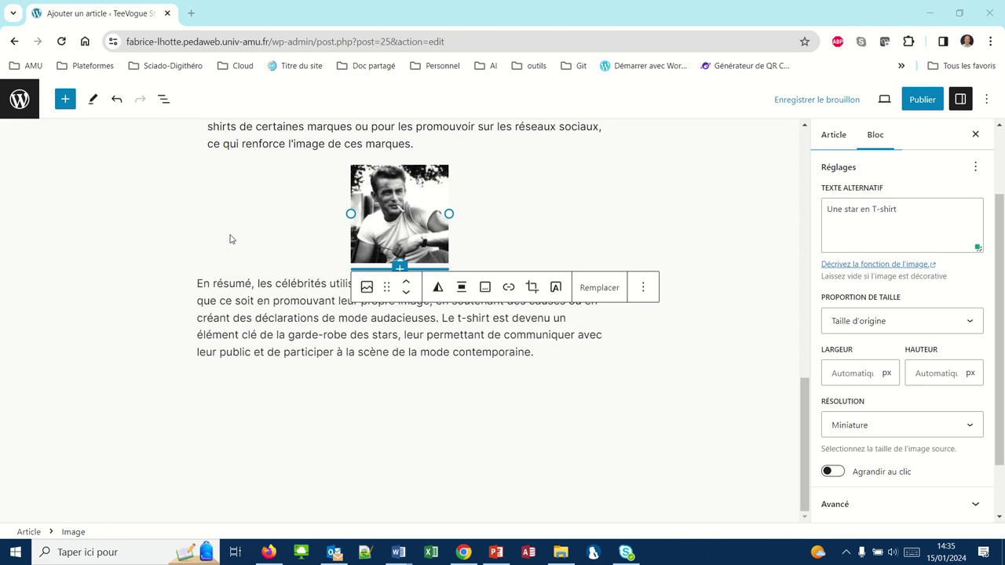
left_click(484, 335)
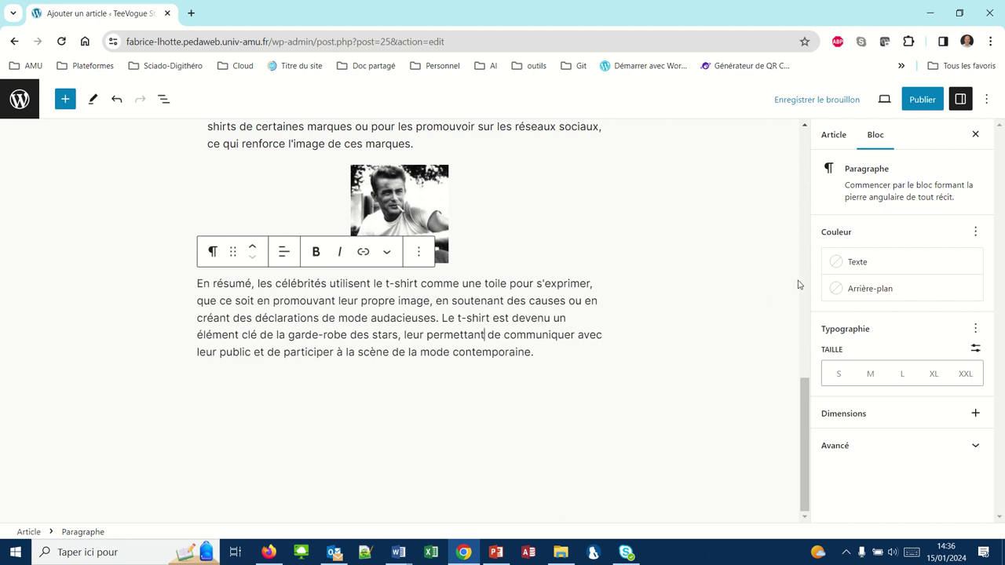
Upload star2.jpg from the resource folder to the media library as a candidate for the article's featured image.
left_click(834, 138)
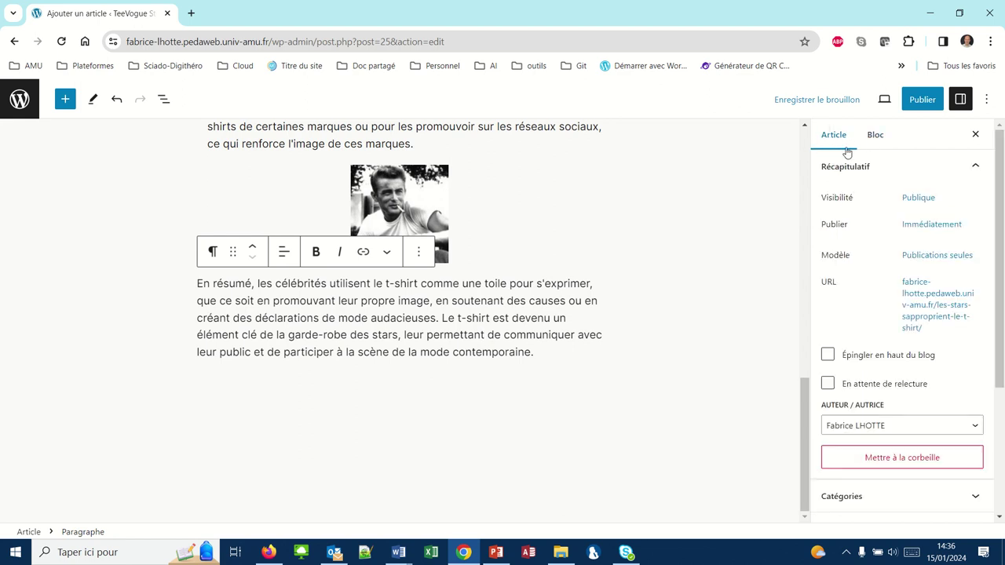
scroll(879, 278, "down", 3)
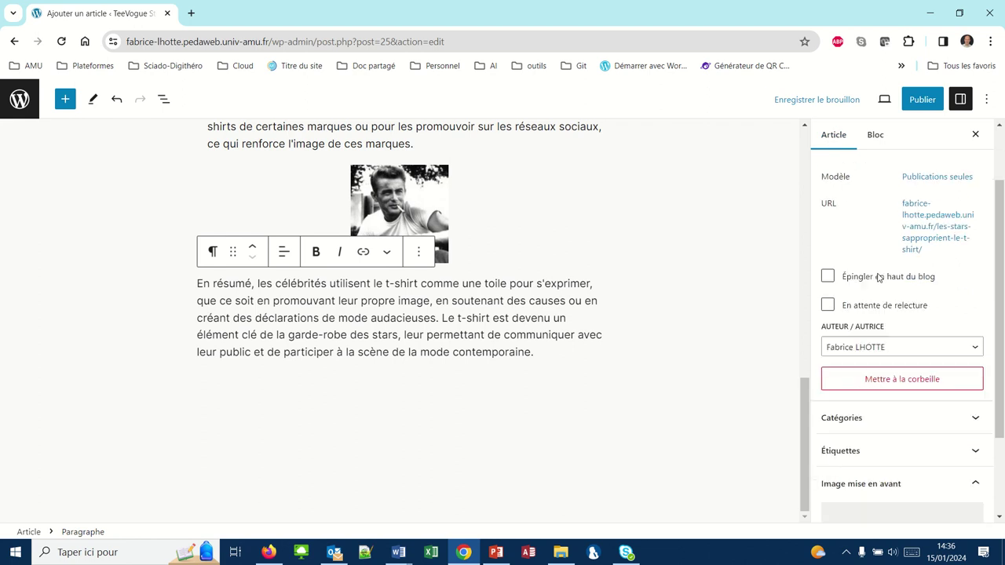
scroll(877, 278, "down", 1)
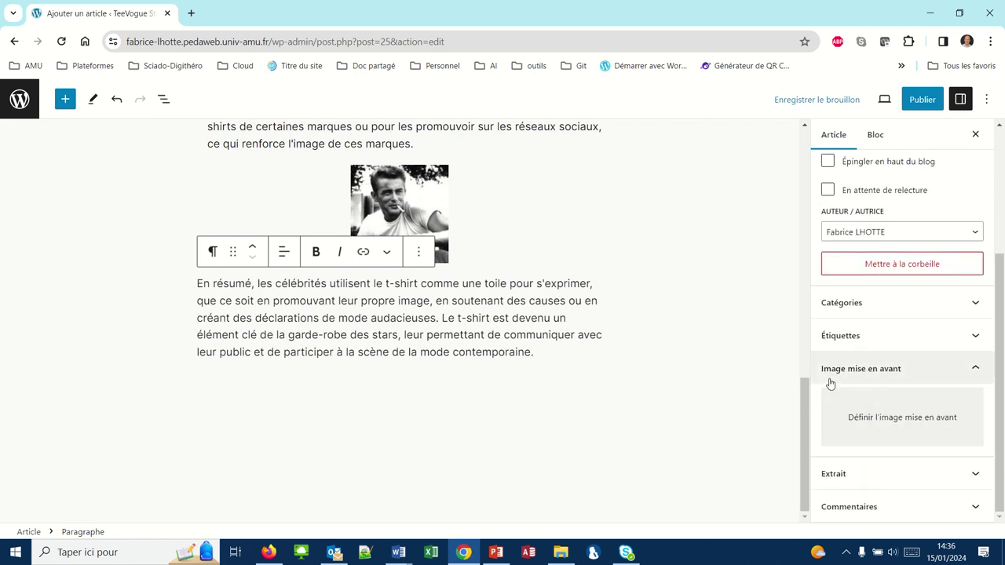
left_click(890, 424)
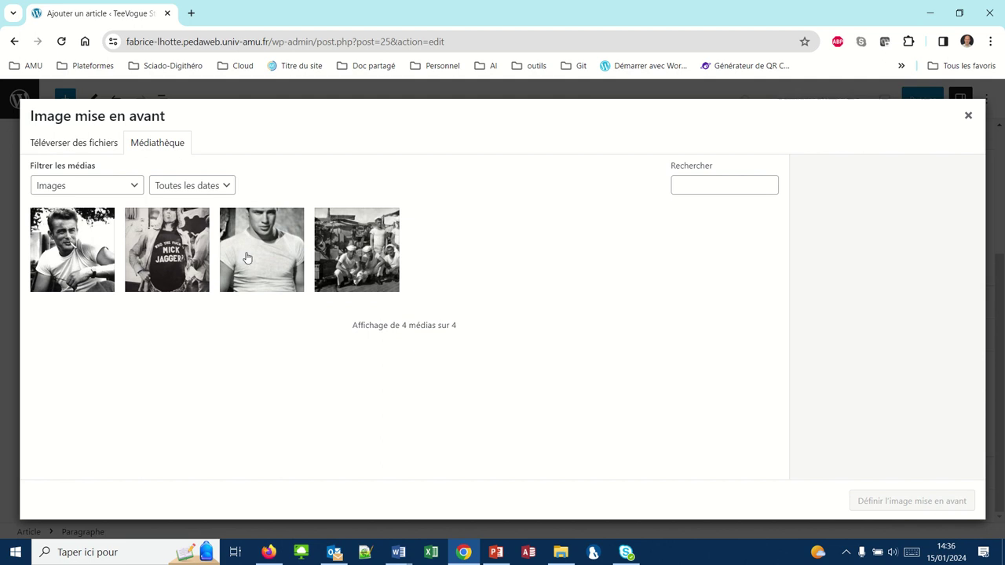
left_click(42, 147)
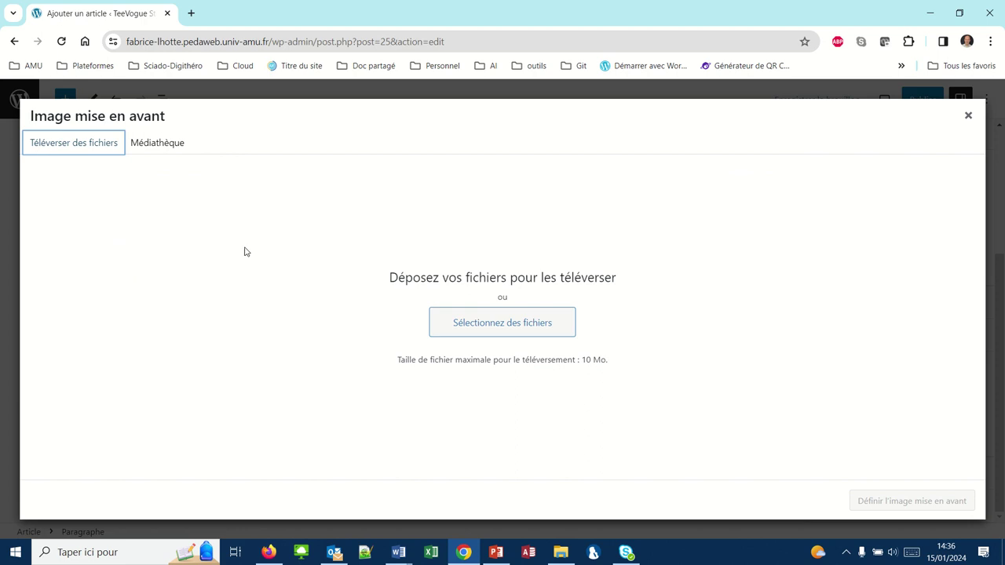
left_click(439, 331)
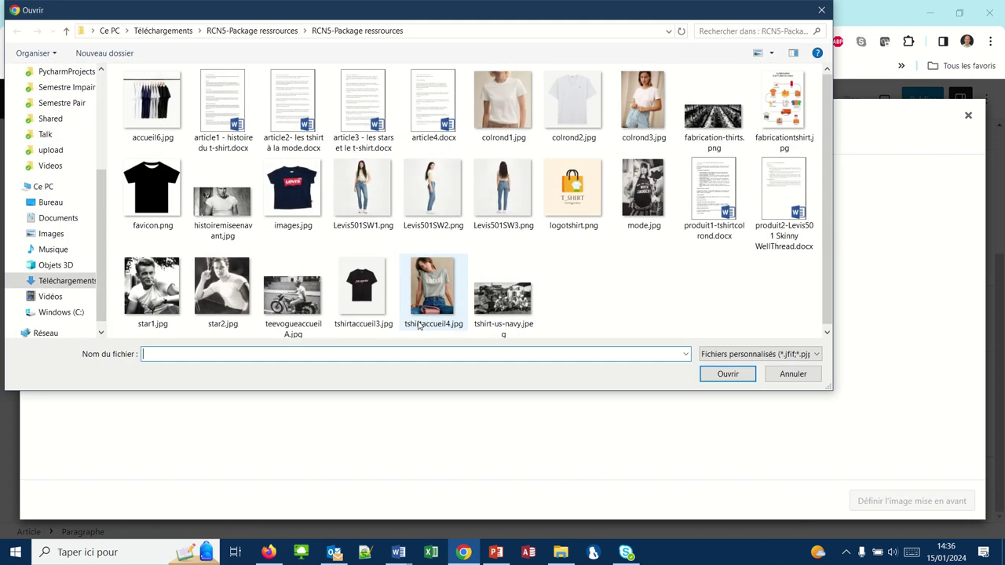
left_click(219, 297)
left_click(727, 374)
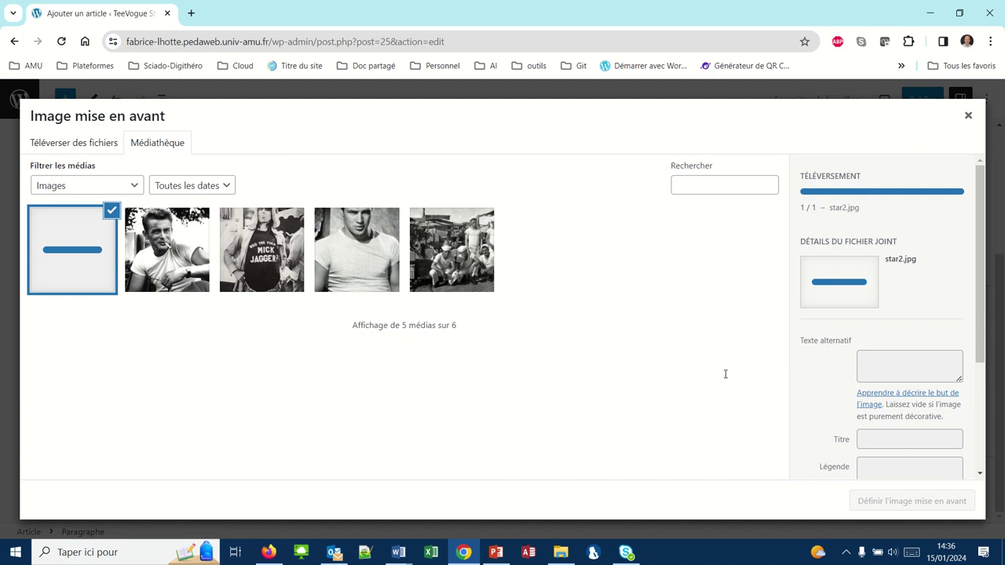
Give star2.jpg the alternative text "Les stars et le T-shirt" and set it as the article's featured image.
left_click(898, 399)
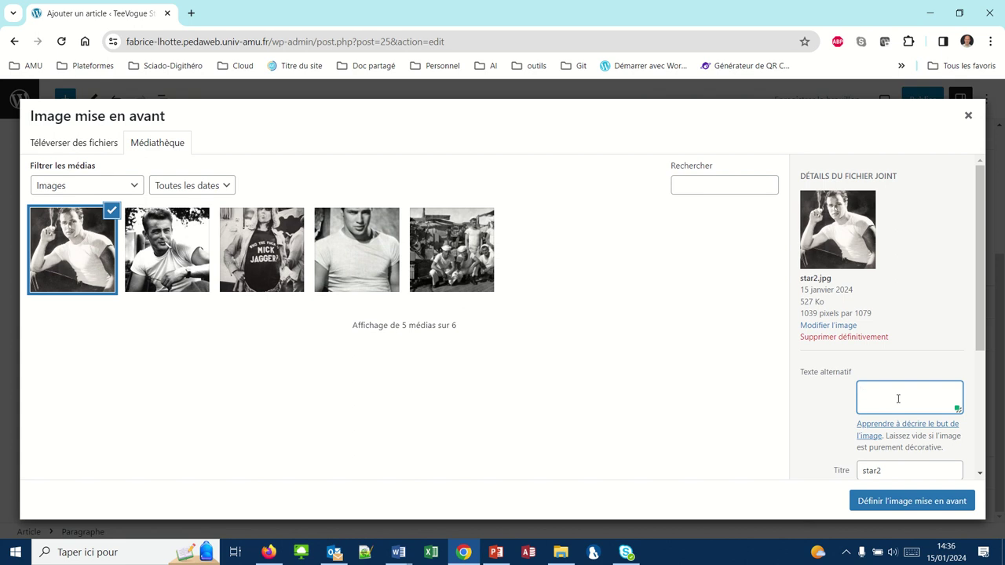
type("Les stars et le T-shirt")
left_click(922, 502)
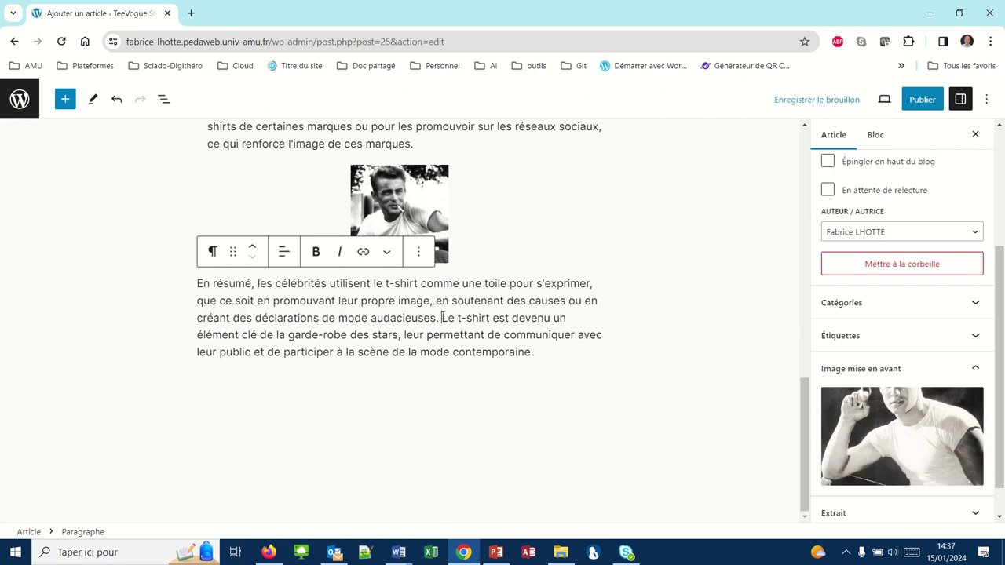
scroll(479, 343, "up", 10)
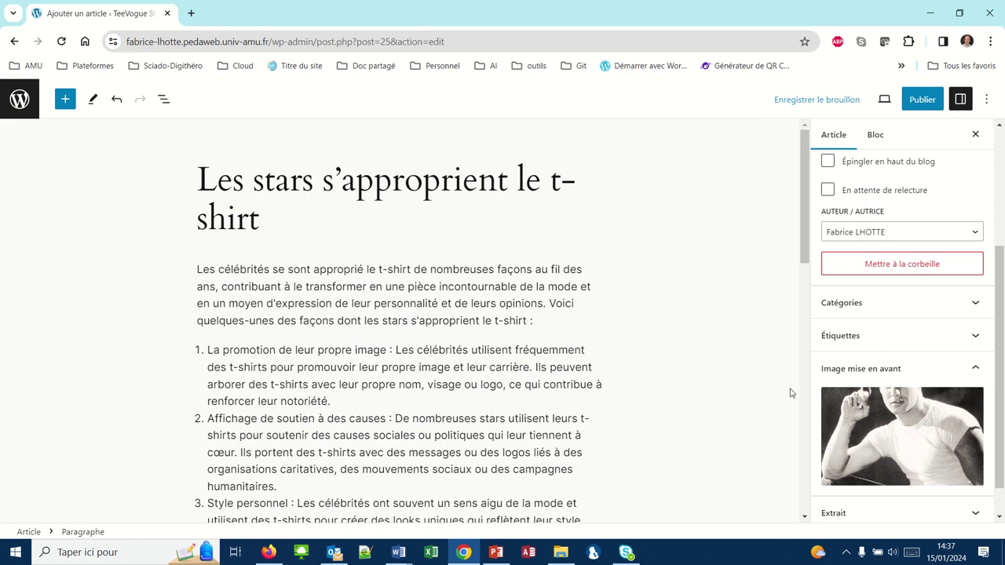
mouse_move(894, 452)
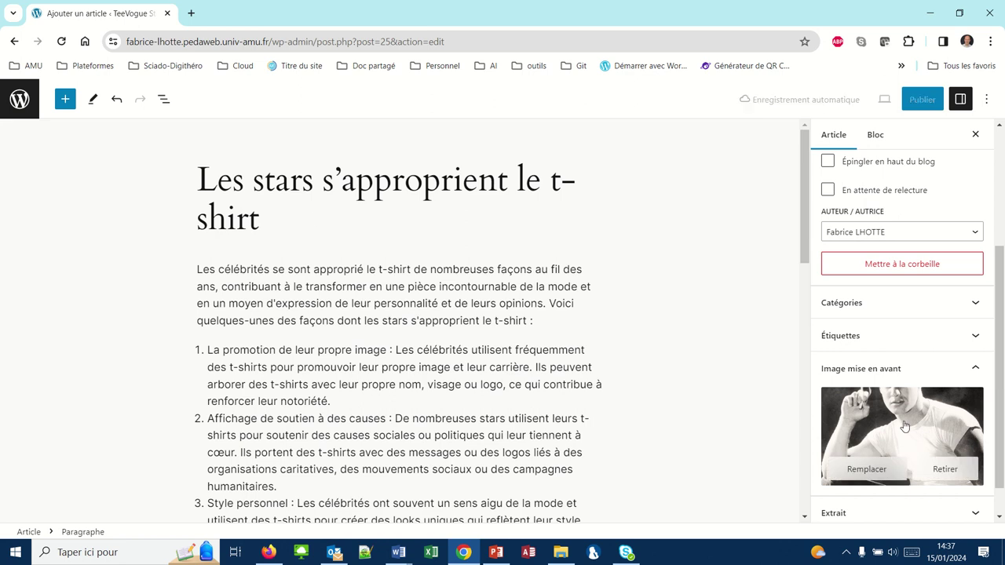
mouse_move(383, 345)
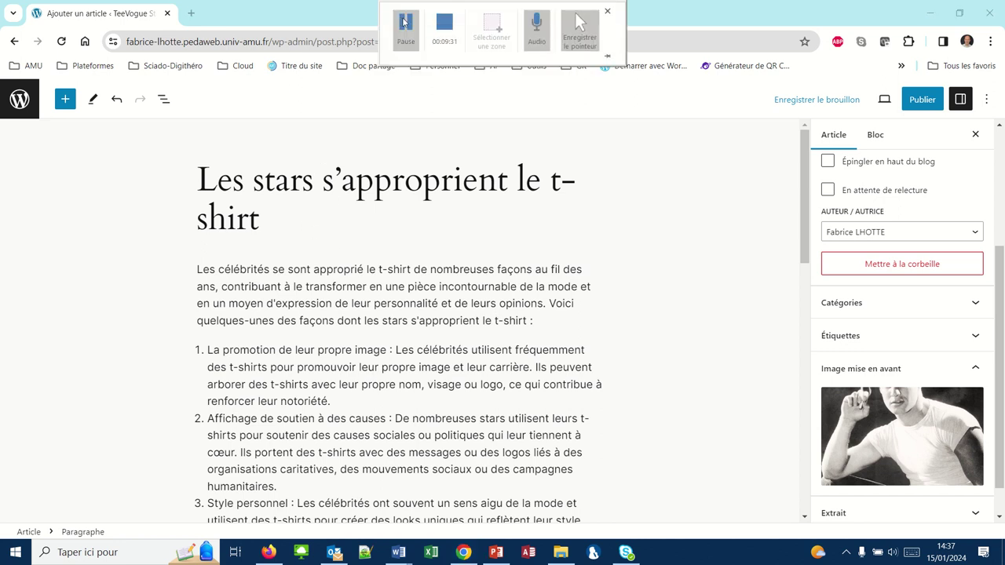
Split the article's introduction into two paragraphs just before "Voici quelques-unes des façons".
left_click(522, 303)
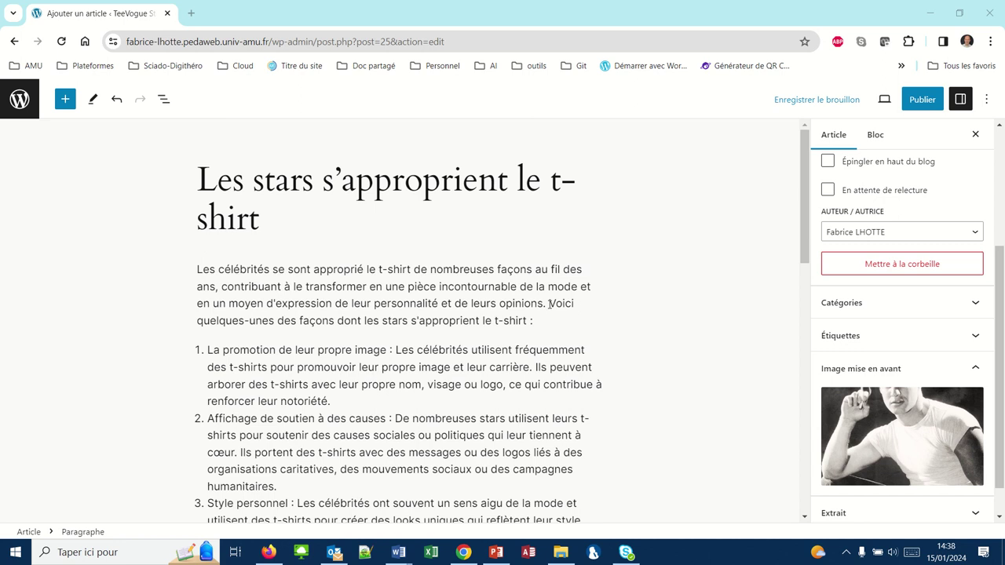
left_click(549, 304)
key("Return")
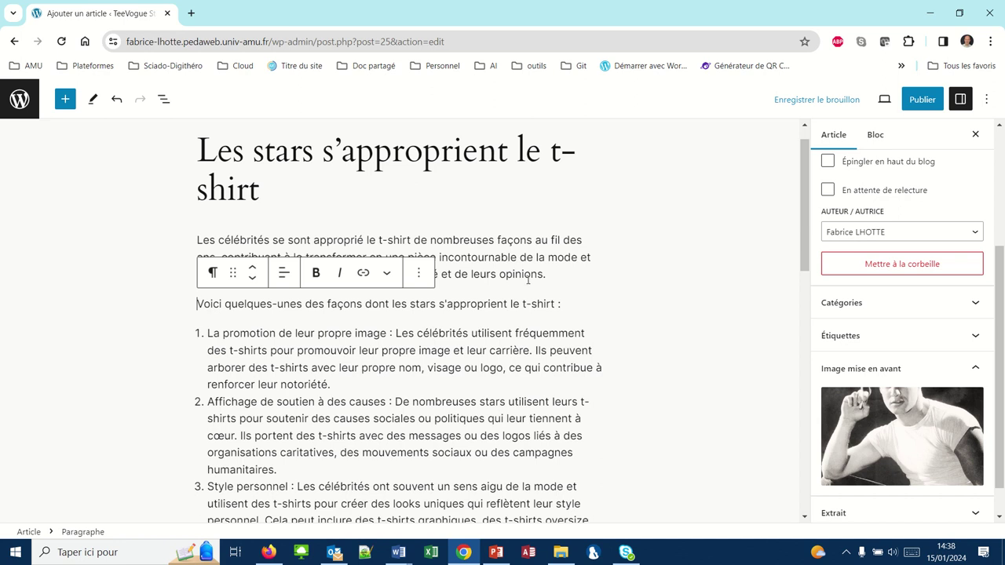
Insert a "Lire la suite" block between the introduction and the "Voici quelques-unes des façons" paragraph.
left_click(497, 291)
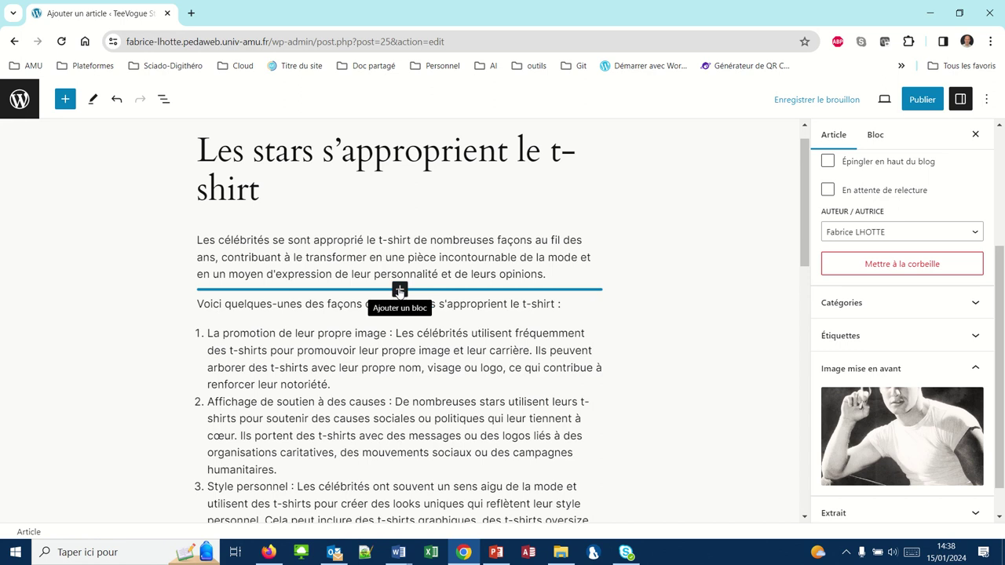
left_click(399, 291)
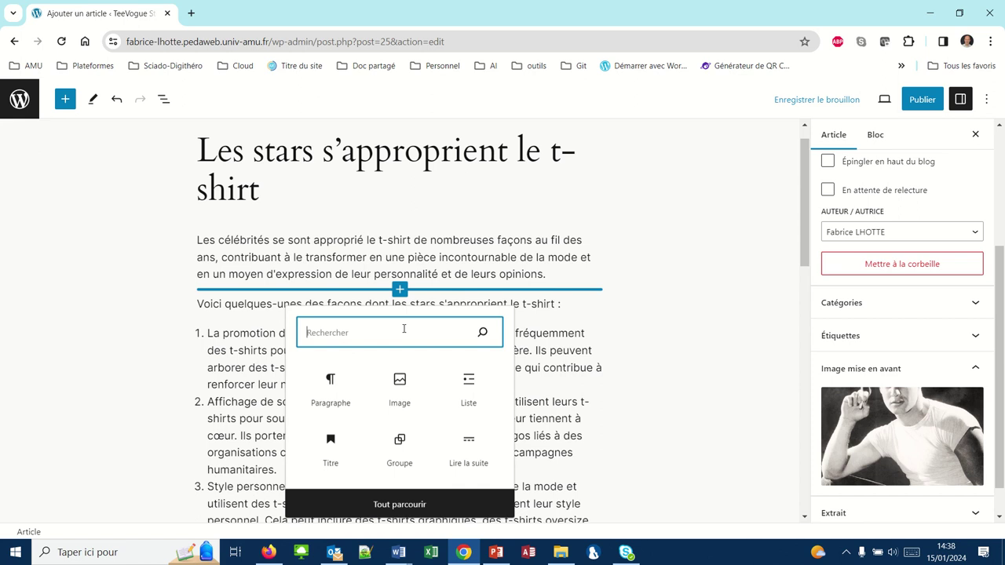
type("lire la")
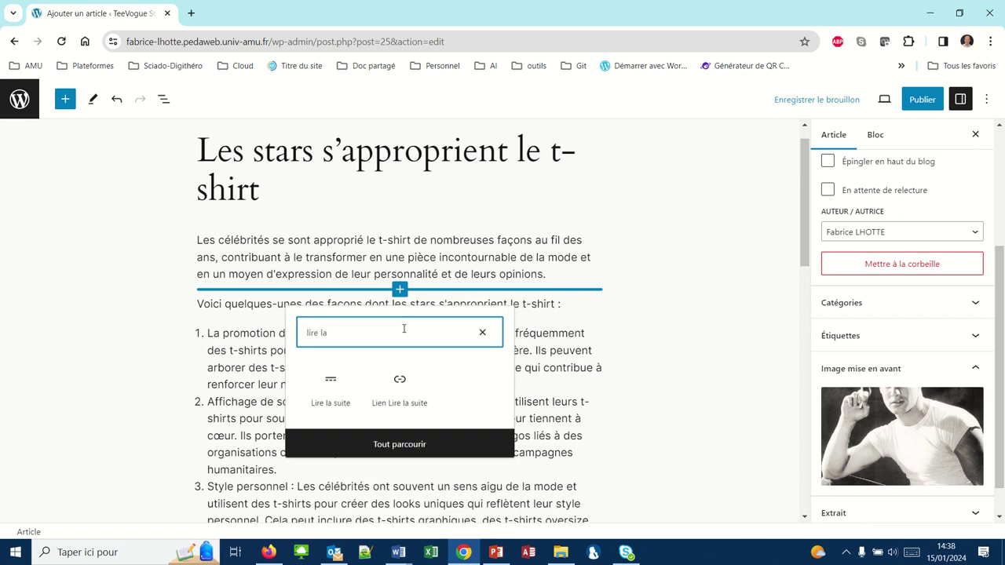
left_click(330, 385)
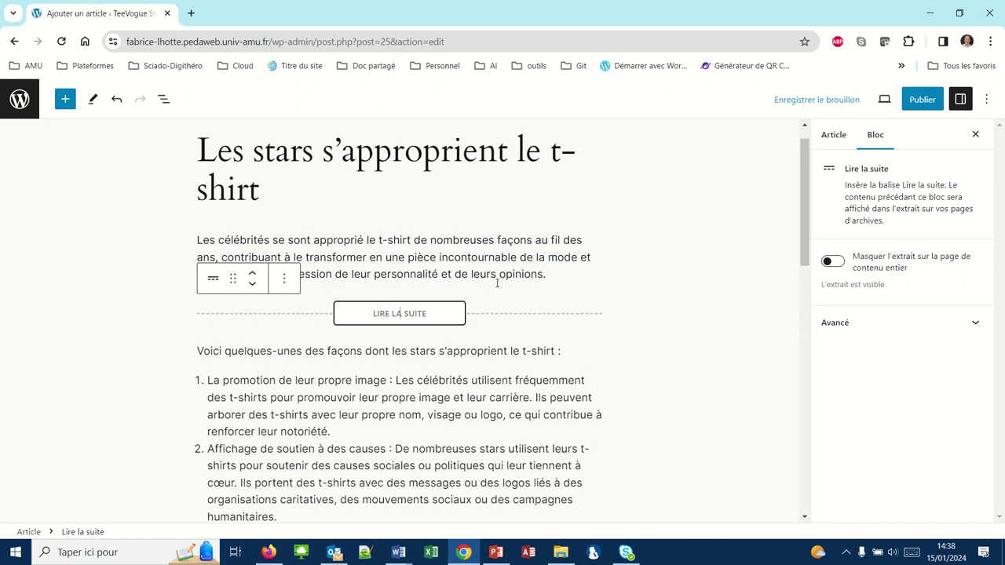
Add a Boutons block below the article's concluding "En résumé" paragraph.
left_click(467, 375)
scroll(467, 378, "down", 1)
scroll(466, 378, "down", 7)
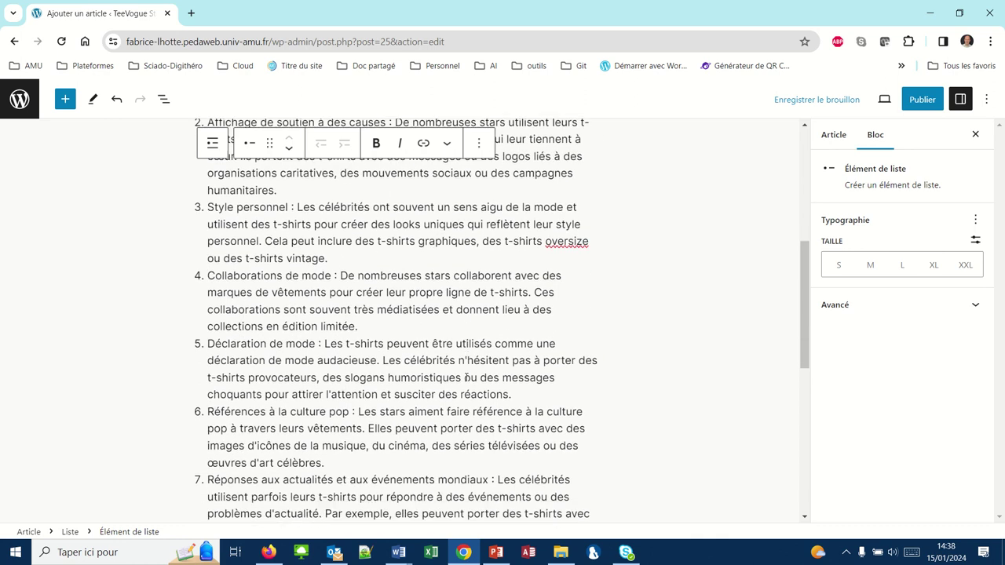
scroll(466, 378, "down", 1)
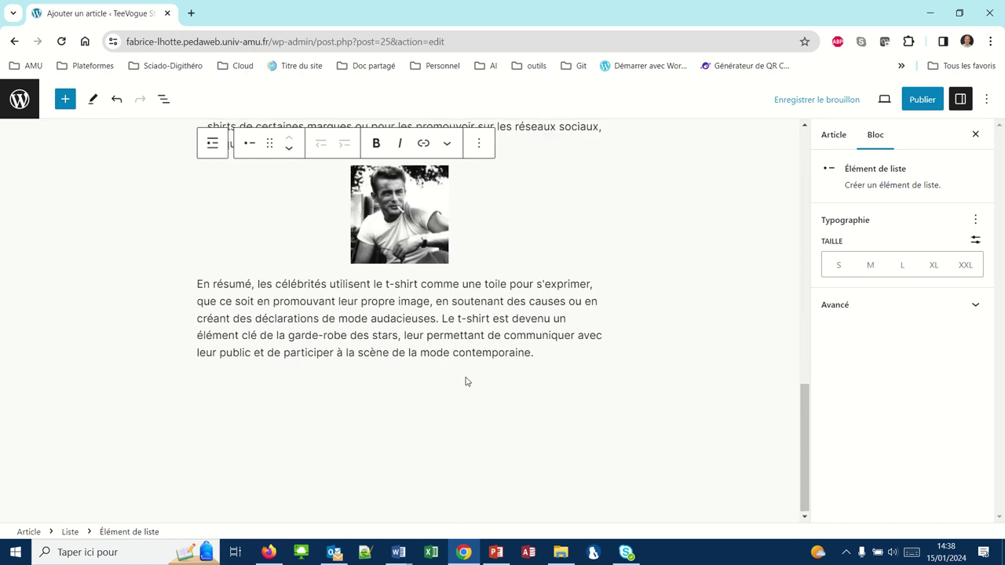
left_click(534, 353)
key("Return")
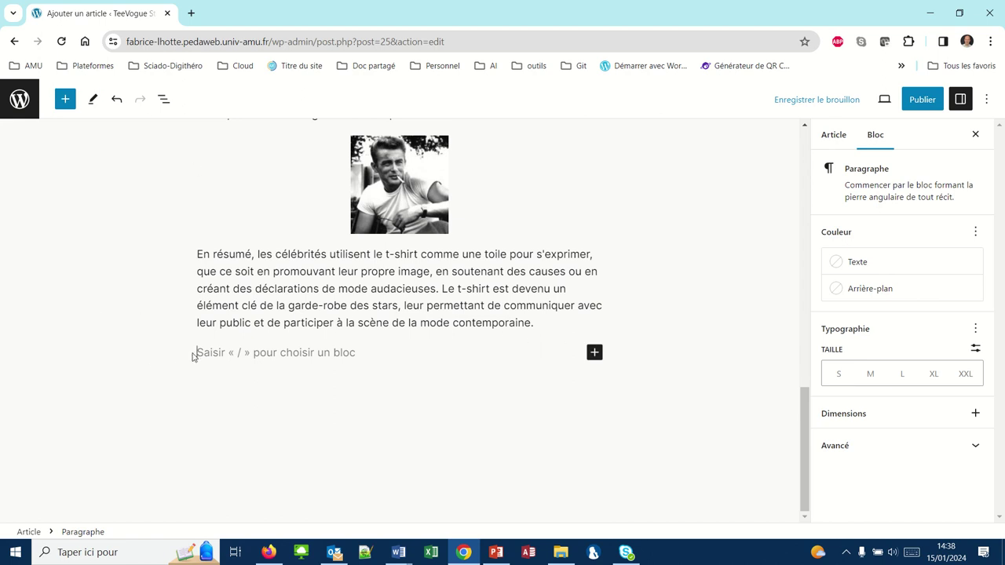
type("/bou")
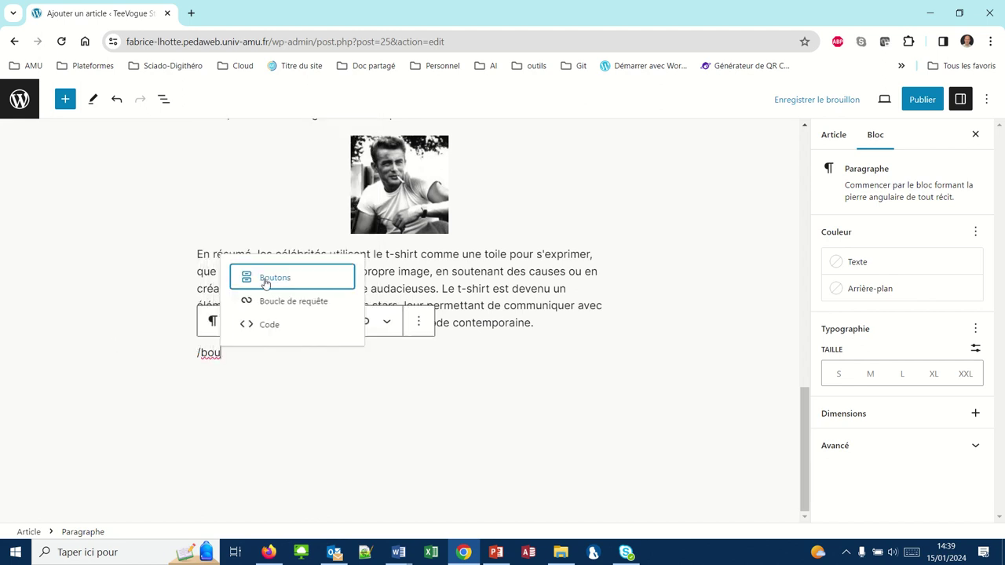
left_click(265, 281)
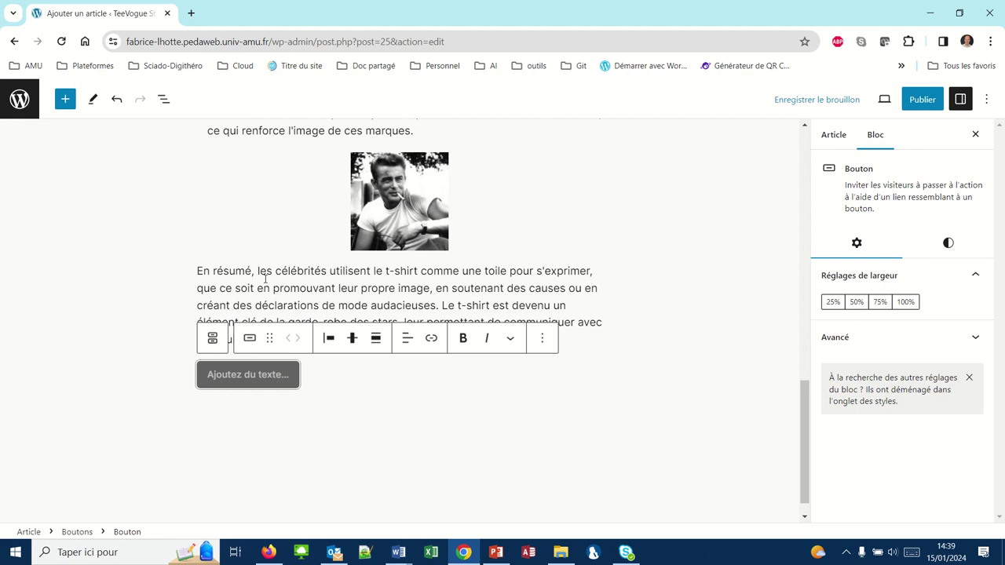
Label the new button "T-shirt à la mode".
type("T-")
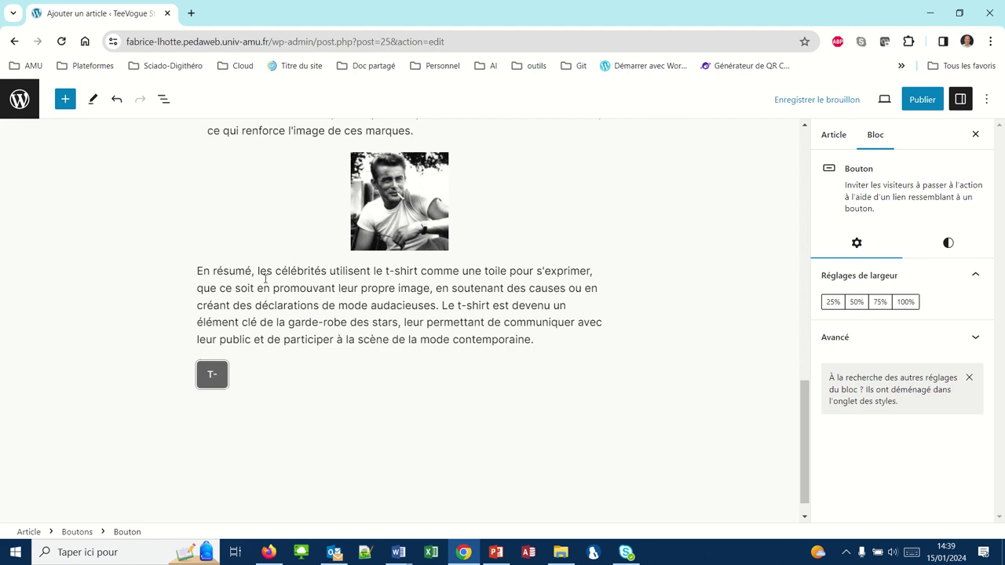
type("shirt")
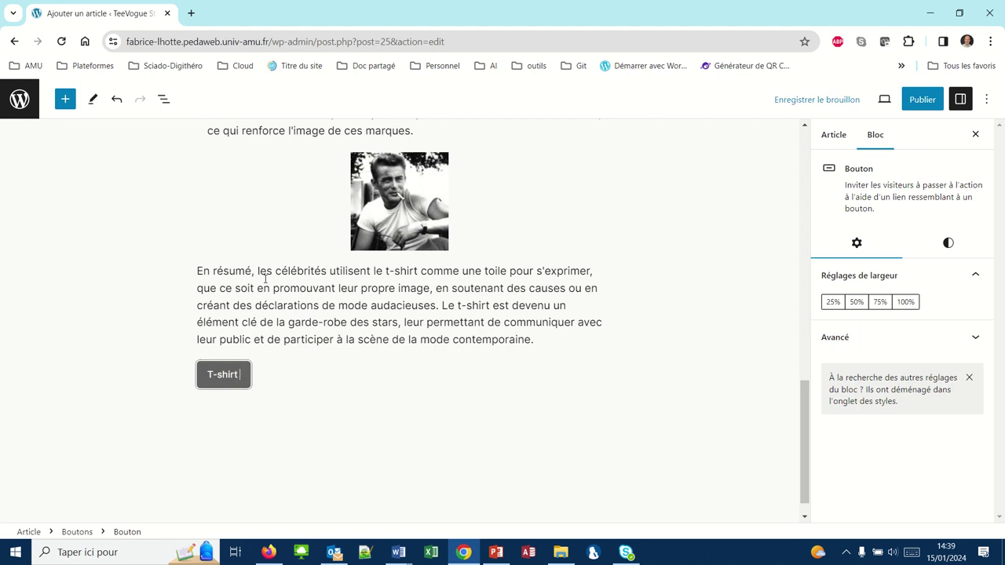
type(" à la mode")
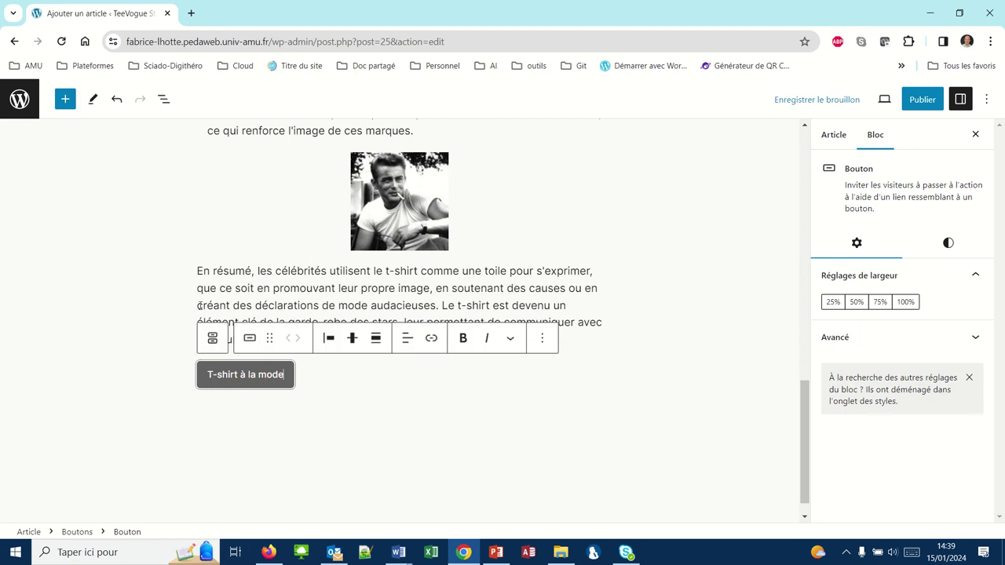
Search the site's content for "t-shirt" and link the button to the post "Les t-shirt à la mode aujourd'hui".
left_click_drag(209, 375, 285, 375)
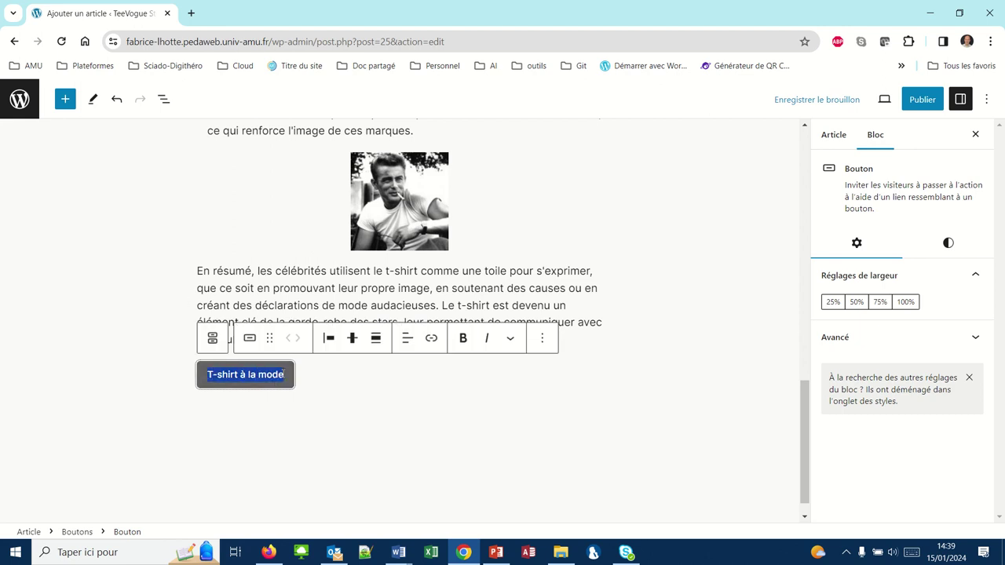
left_click(429, 343)
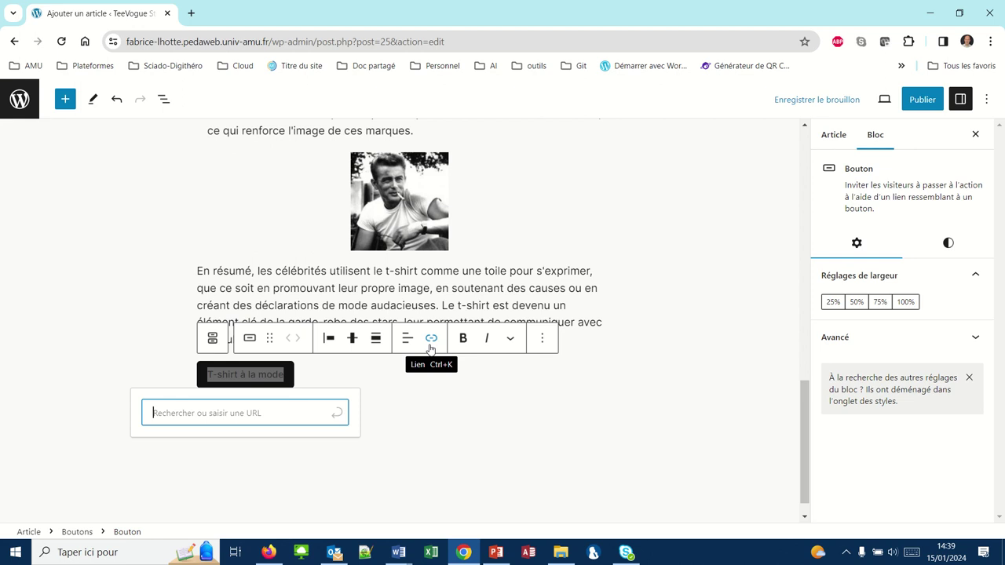
type("t-shirt")
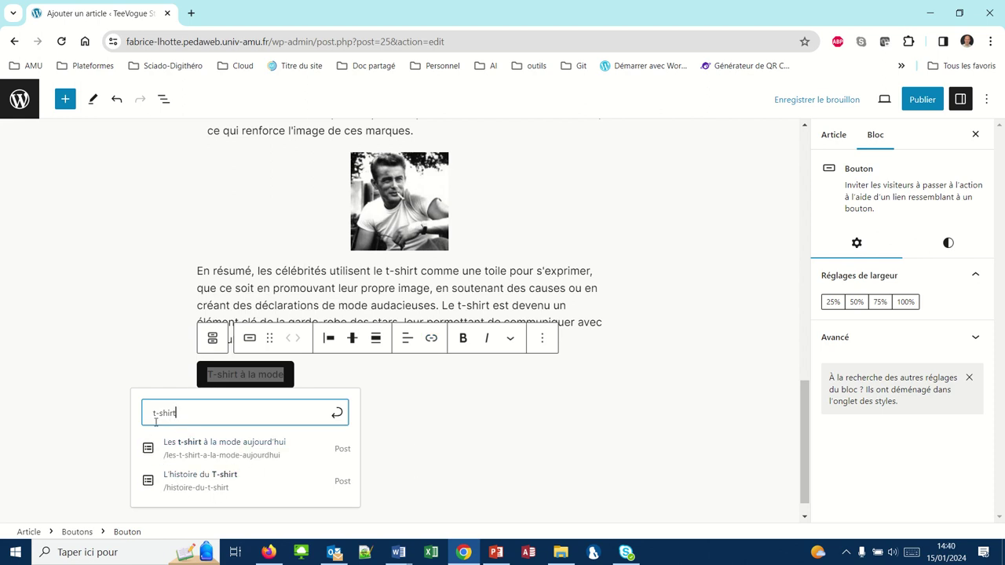
left_click(244, 449)
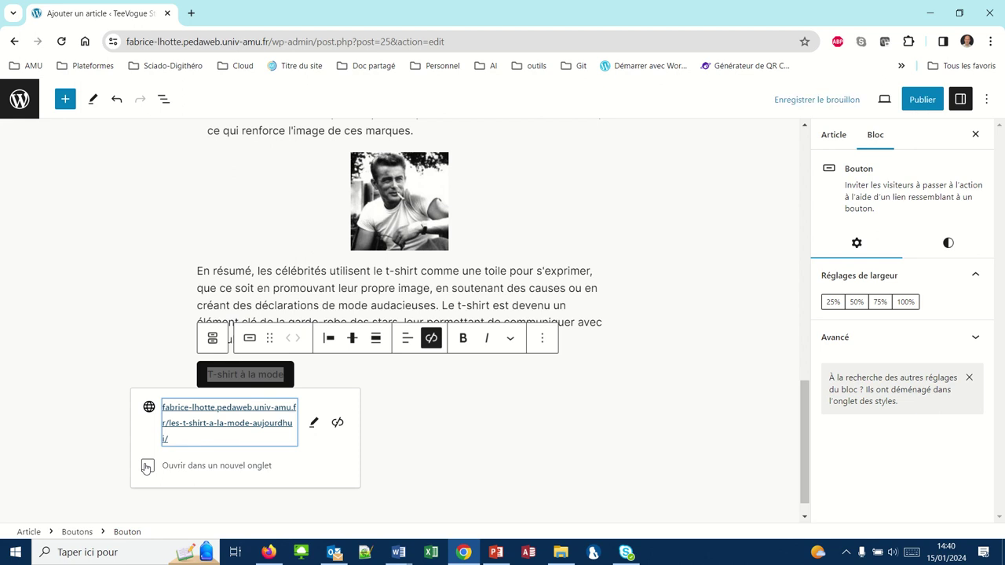
Open the button's linked article to check it, return to the editor and save the draft.
left_click(262, 448)
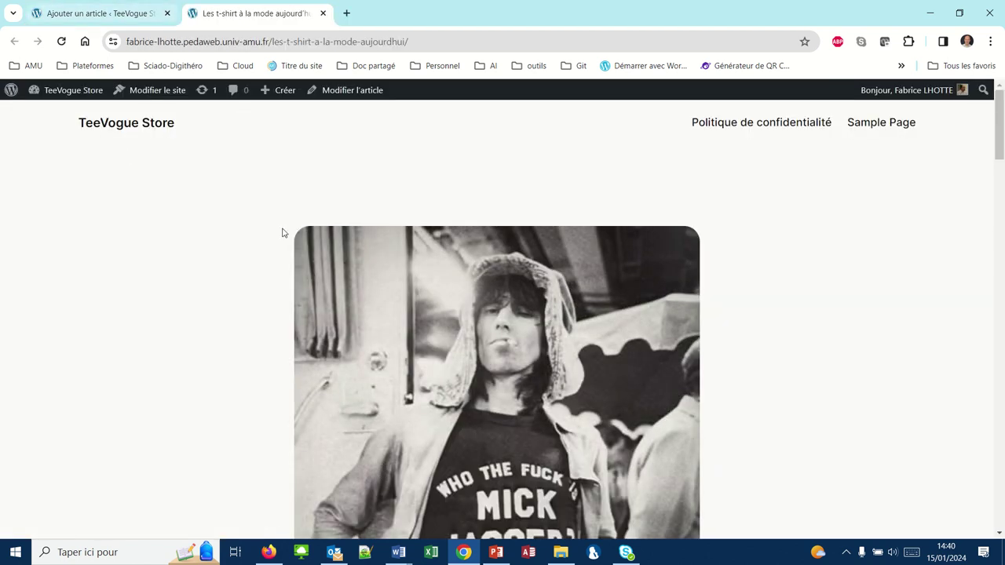
scroll(333, 364, "down", 5)
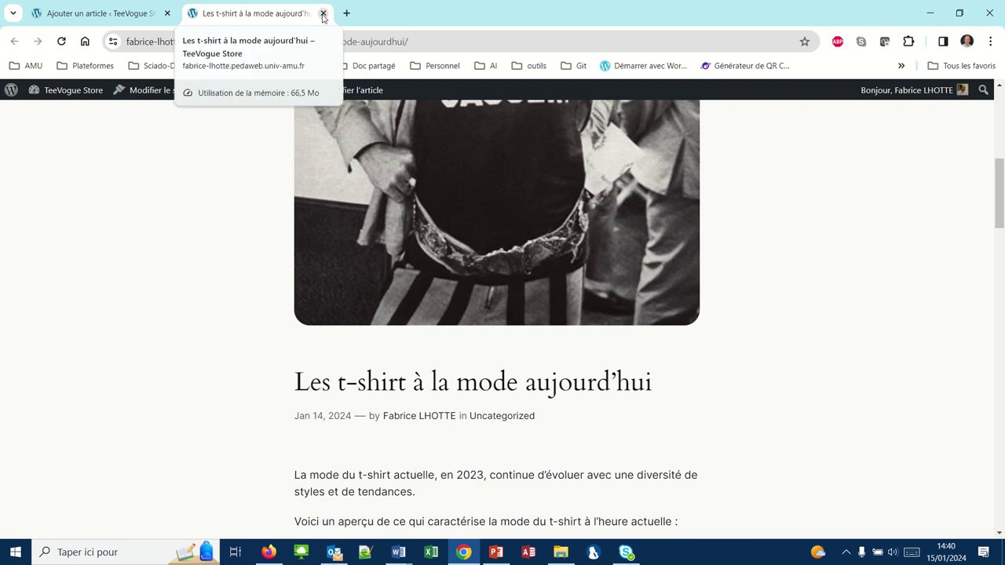
left_click(323, 14)
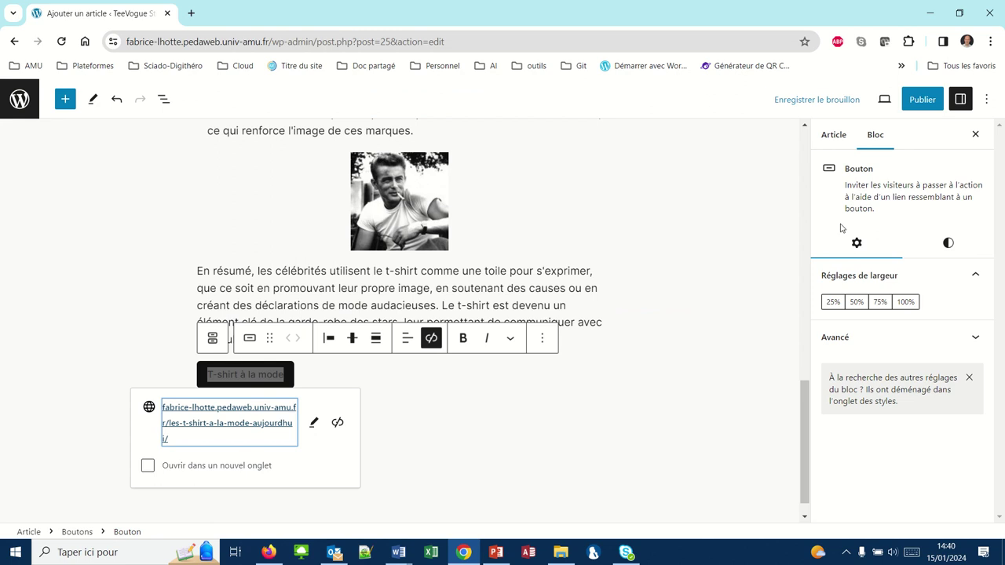
left_click(796, 99)
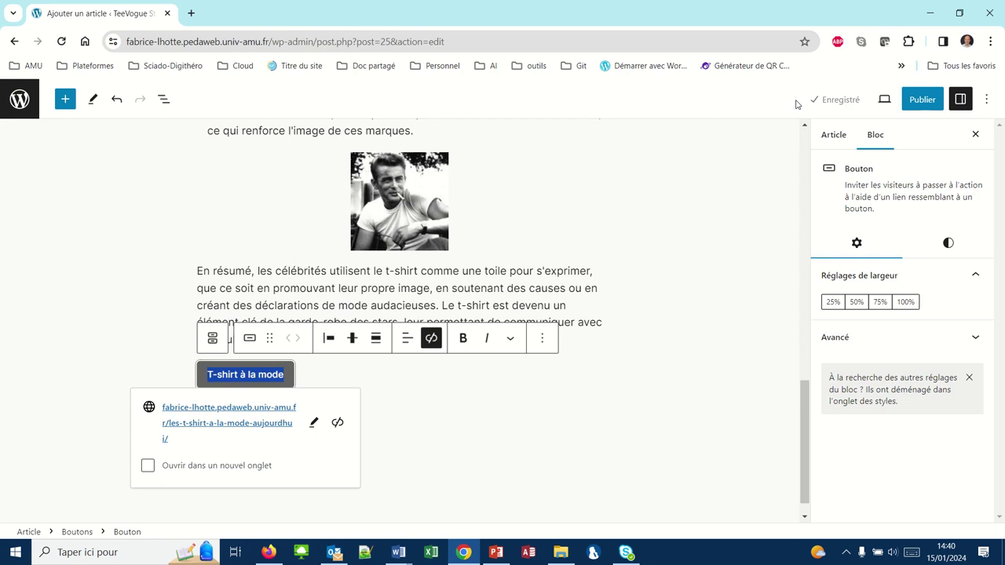
Insert a separator between the concluding paragraph and the button and give it the Pointillés style.
left_click(498, 297)
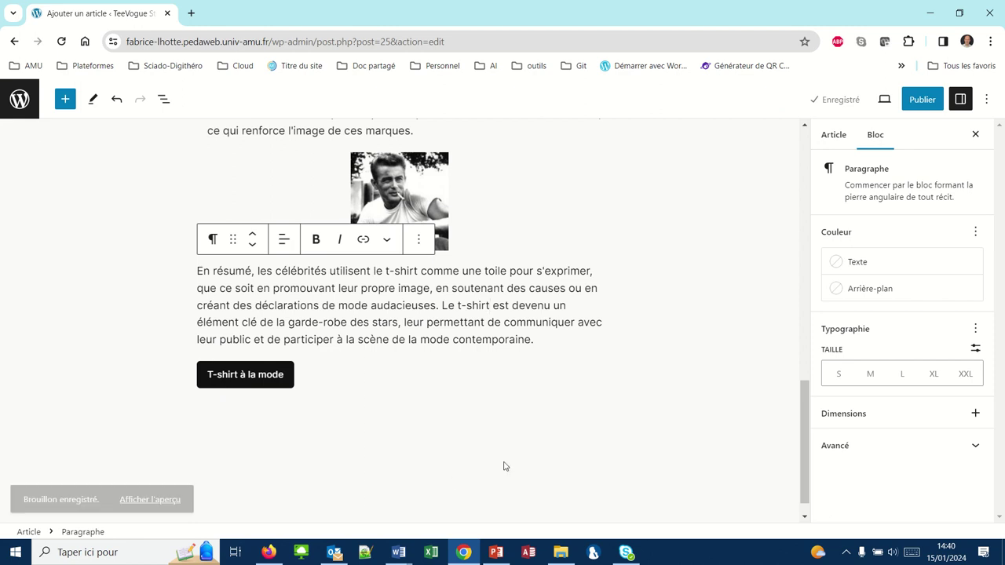
left_click(399, 356)
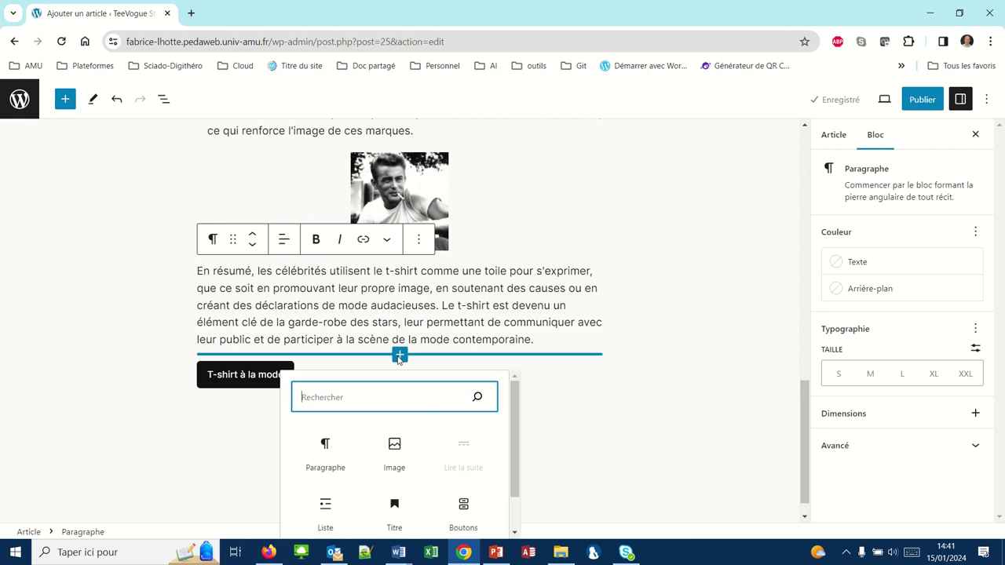
type("sep")
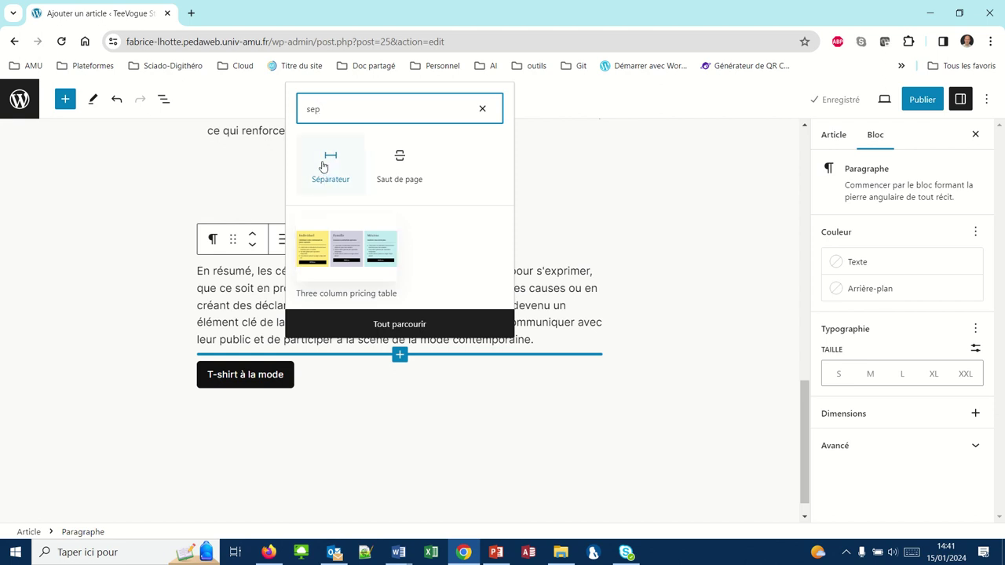
left_click(326, 168)
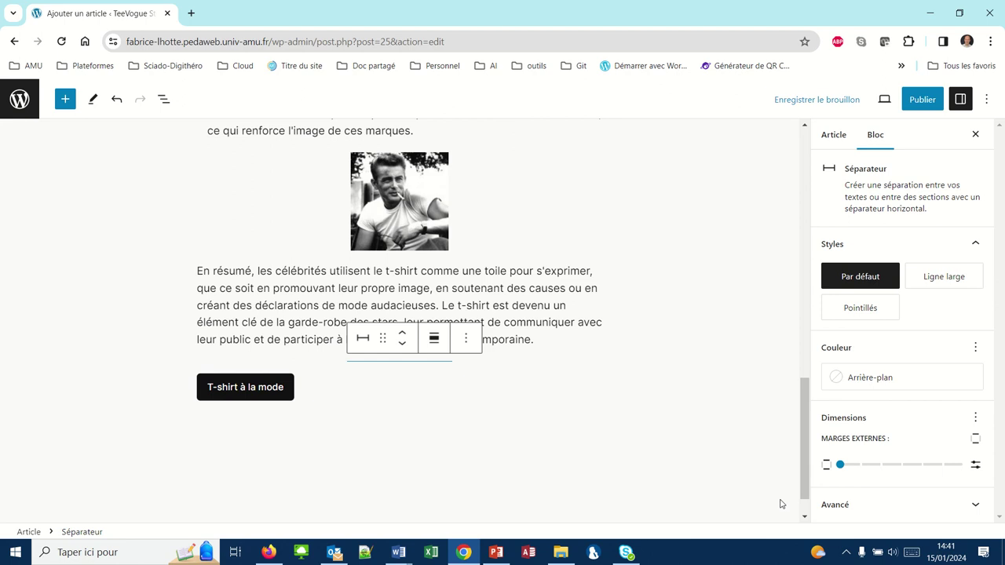
mouse_move(845, 294)
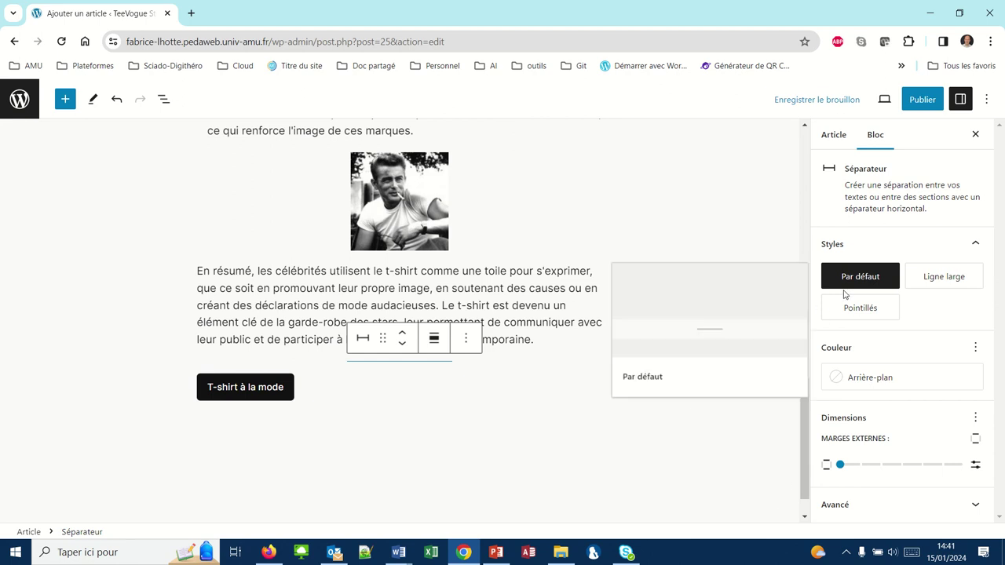
left_click(838, 310)
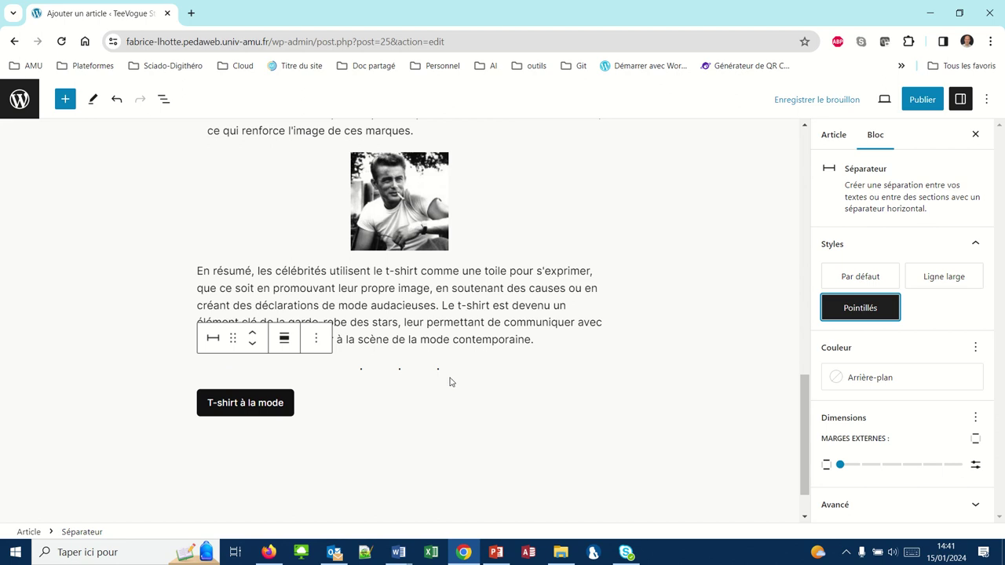
Review the article's content and publish it.
scroll(446, 377, "up", 15)
scroll(440, 447, "down", 12)
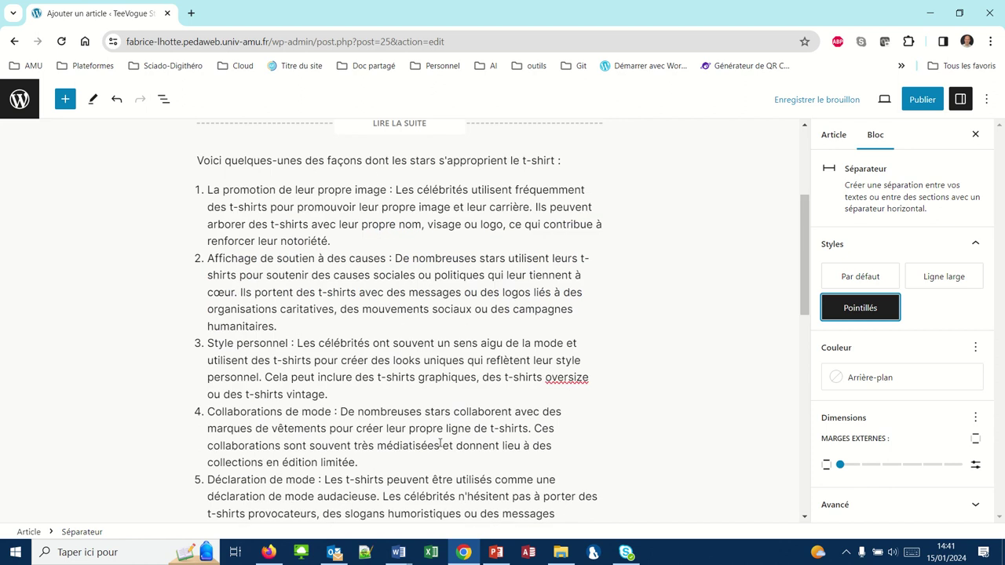
left_click(920, 100)
left_click(870, 106)
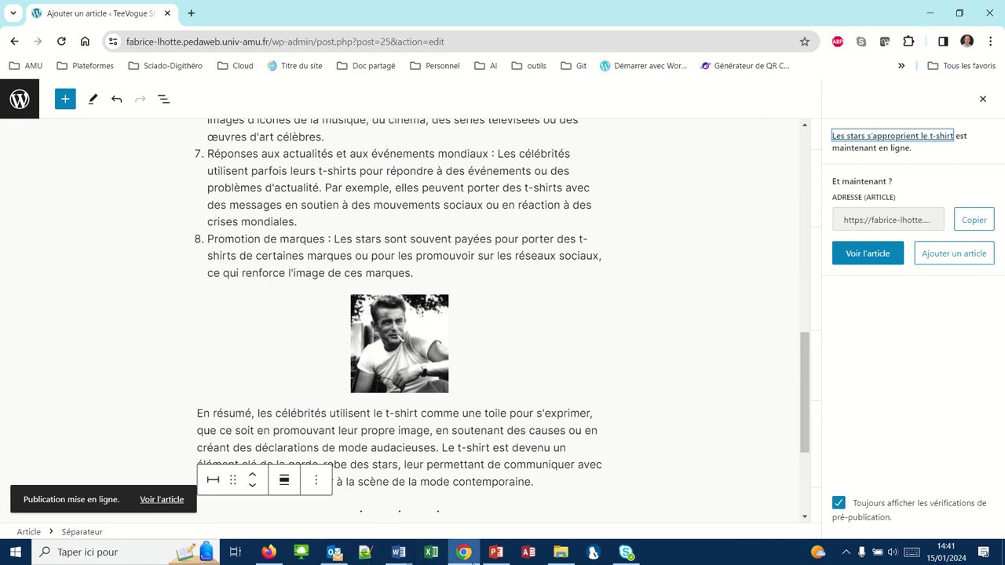
Switch to the Firefox window, reload the public TeeVogue Store home page and look for the published article under "Watch, Read, Listen".
left_click(465, 553)
left_click(465, 554)
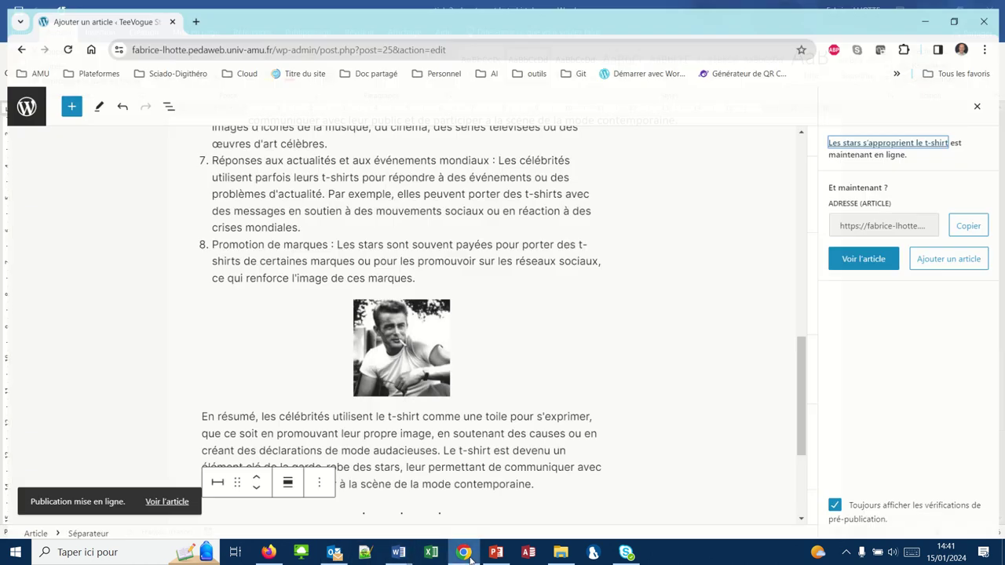
left_click(269, 552)
scroll(177, 257, "up", 5)
scroll(176, 257, "up", 15)
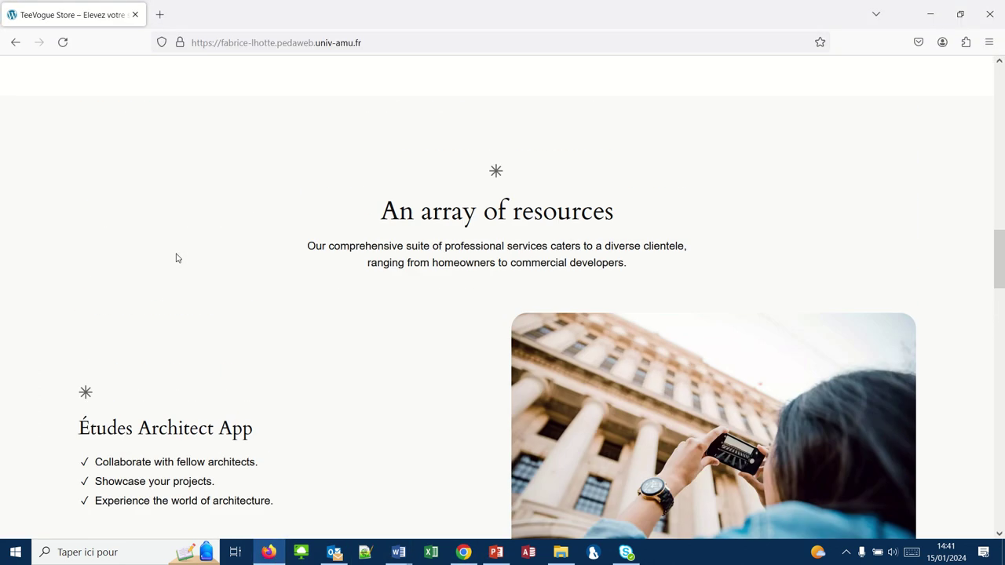
scroll(177, 257, "up", 2)
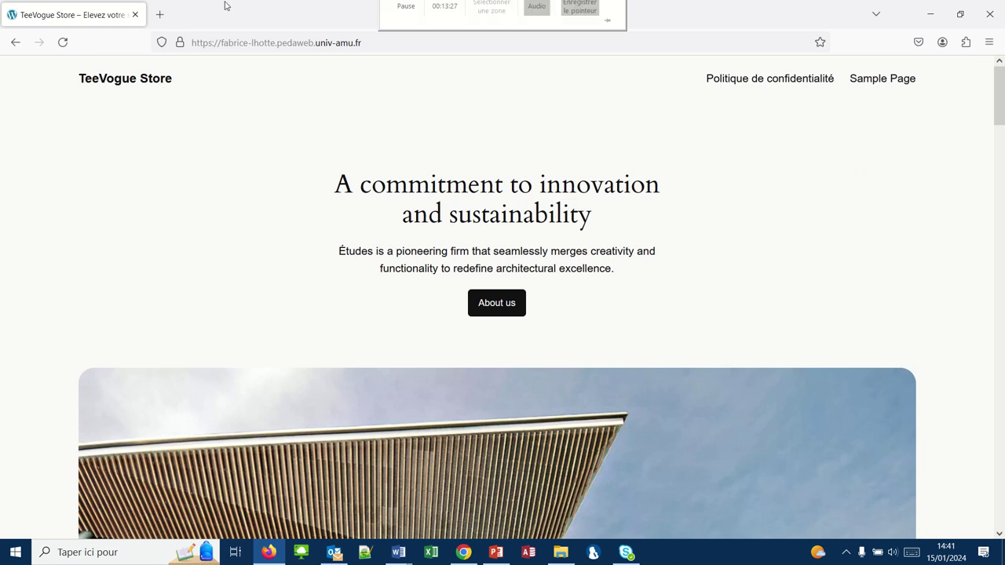
left_click(62, 42)
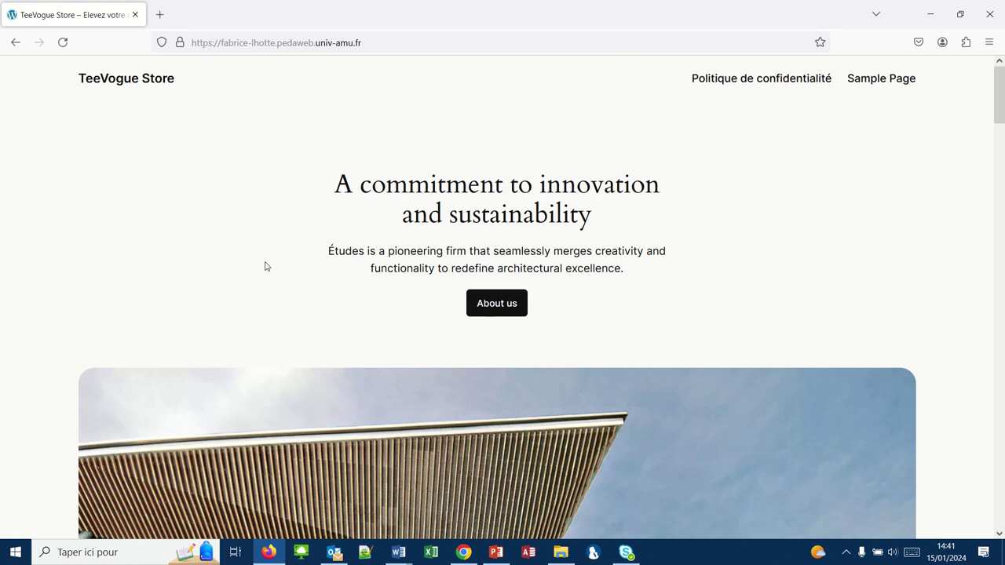
scroll(264, 266, "down", 15)
scroll(265, 267, "down", 15)
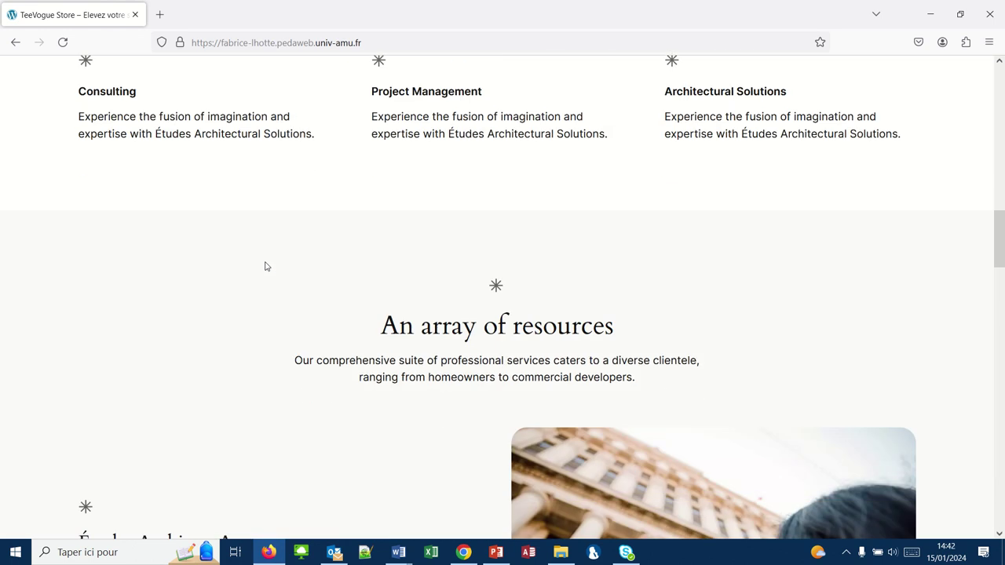
scroll(265, 266, "down", 6)
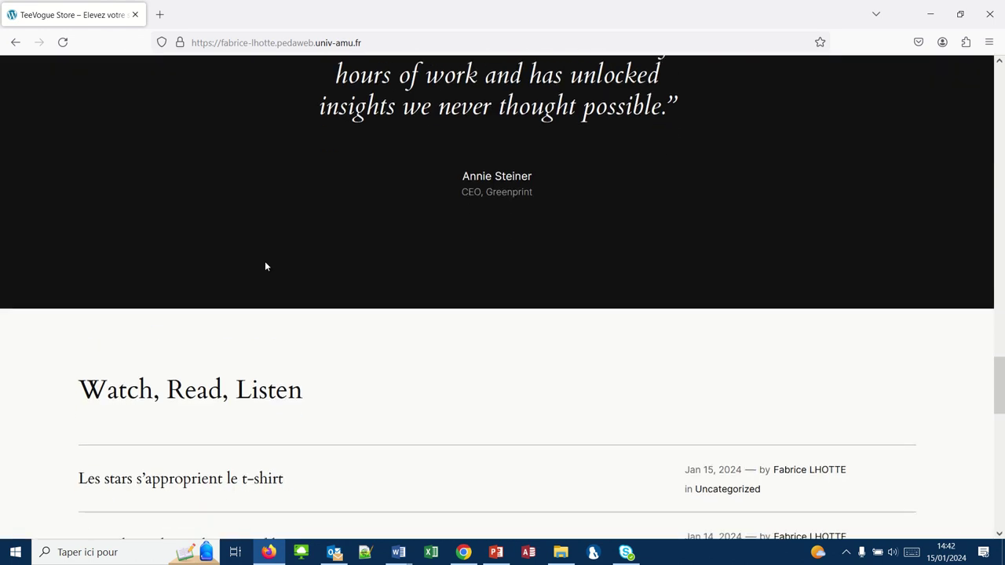